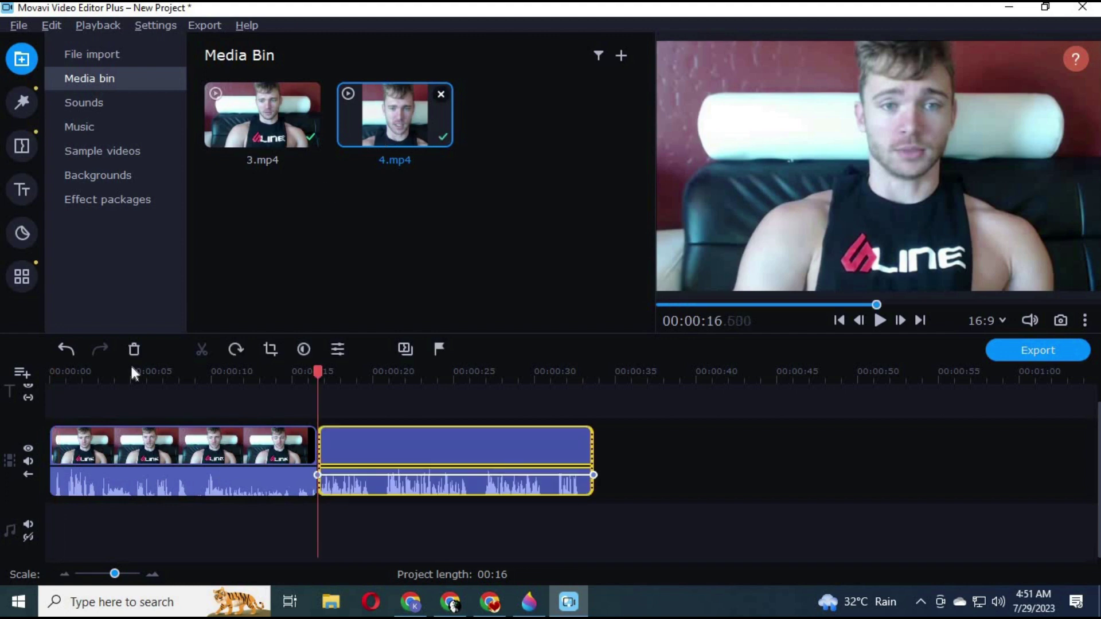
Rewind the project preview, play and stop it, then jump to the second clip's start.
{"action": "left_click_drag", "start_coordinate": [314, 373], "coordinate": [13, 394]}
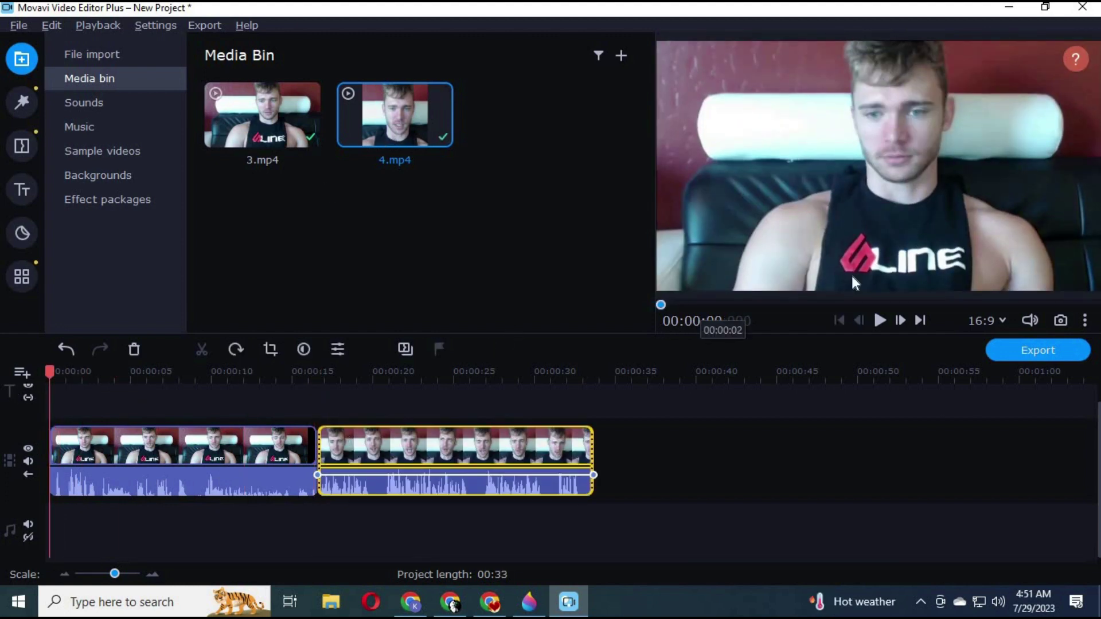
{"action": "left_click", "coordinate": [879, 321]}
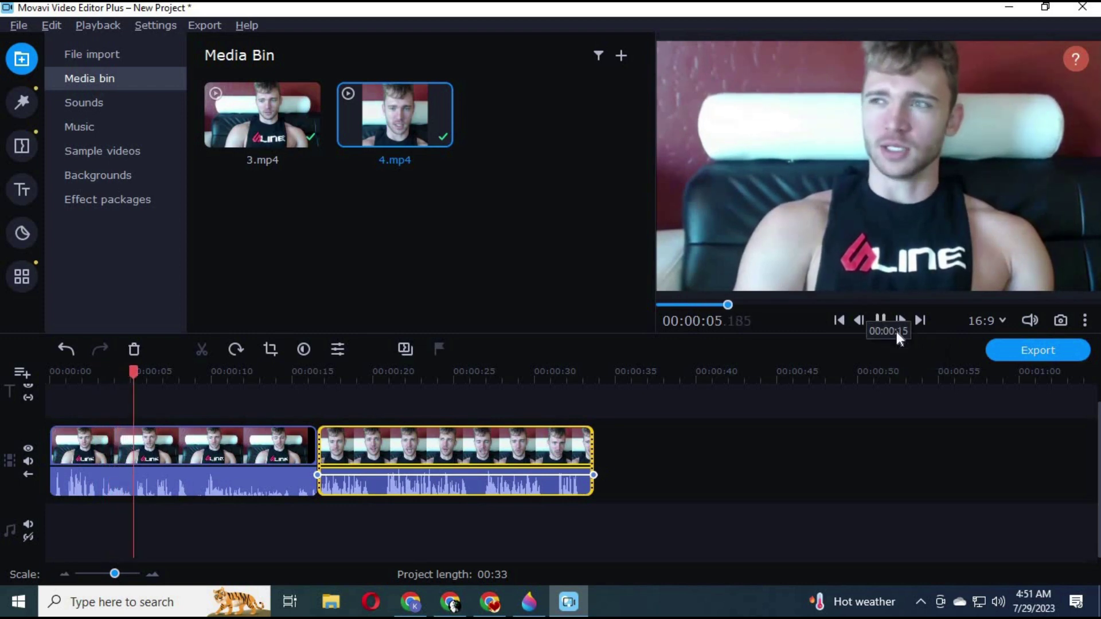
{"action": "left_click", "coordinate": [879, 325]}
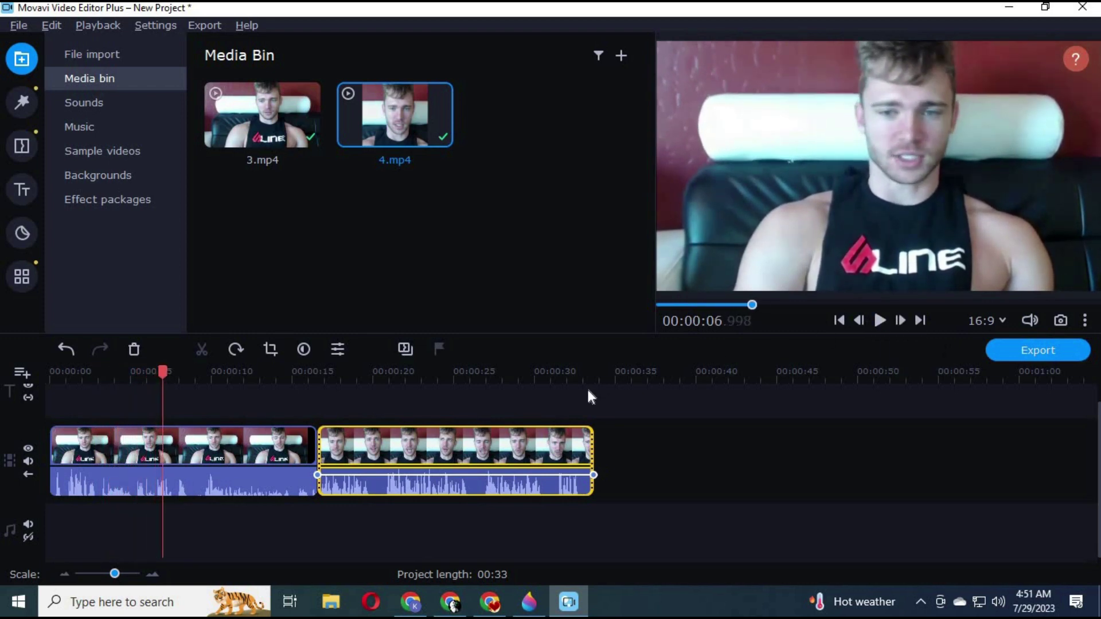
{"action": "left_click_drag", "start_coordinate": [163, 371], "coordinate": [316, 374]}
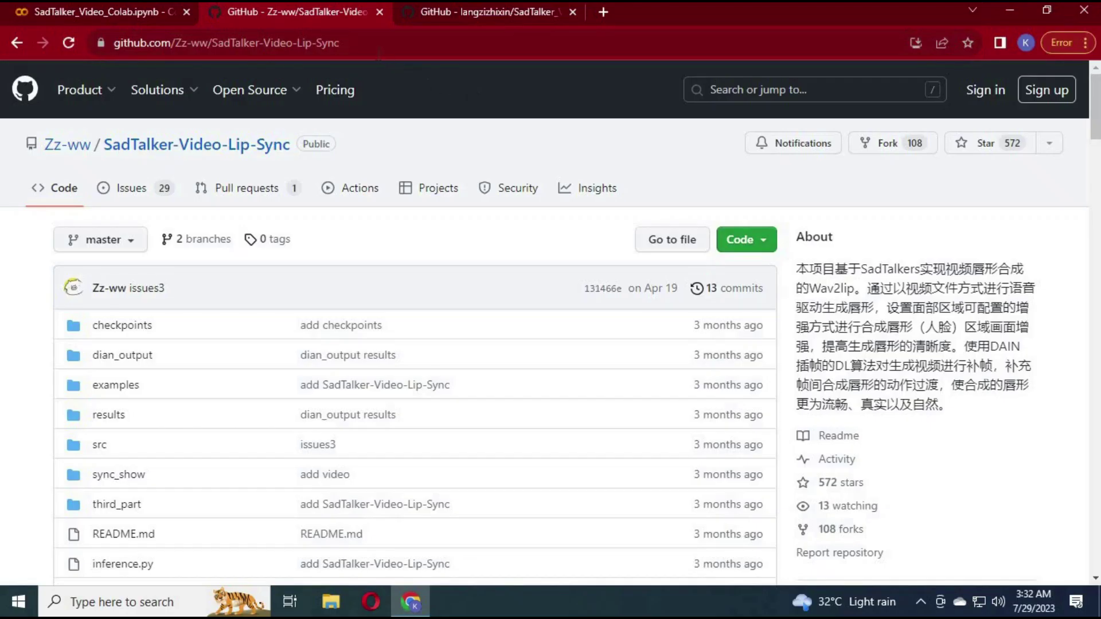
Play the README's lip_sync.mp4 demo and scroll down to the comparison clips table.
{"action": "left_click", "coordinate": [346, 54]}
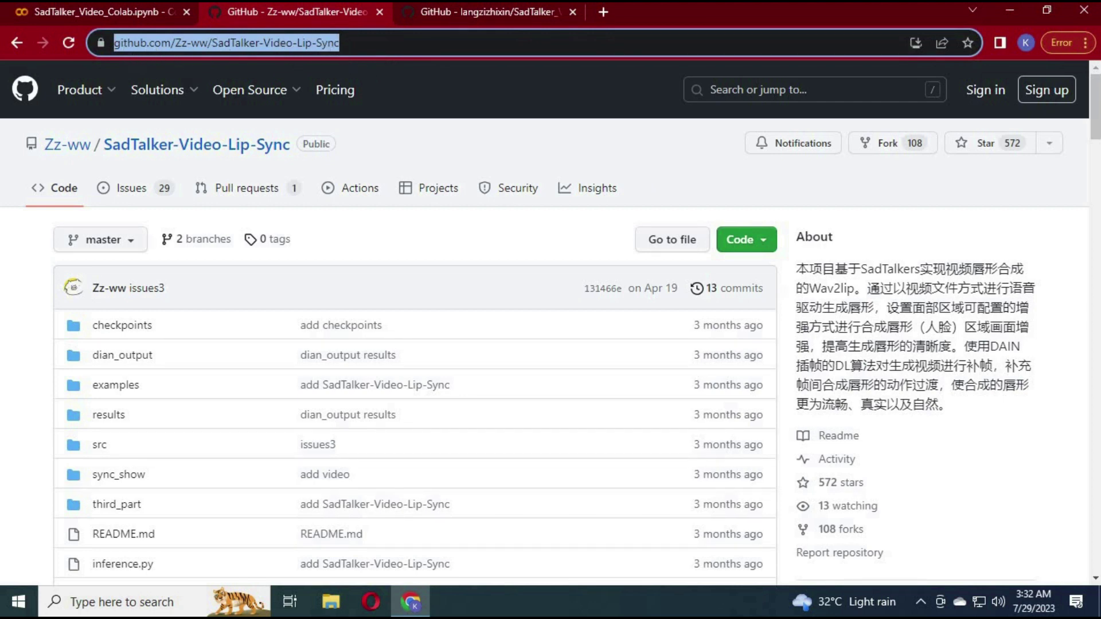
{"action": "left_click_drag", "start_coordinate": [1096, 115], "coordinate": [1096, 143]}
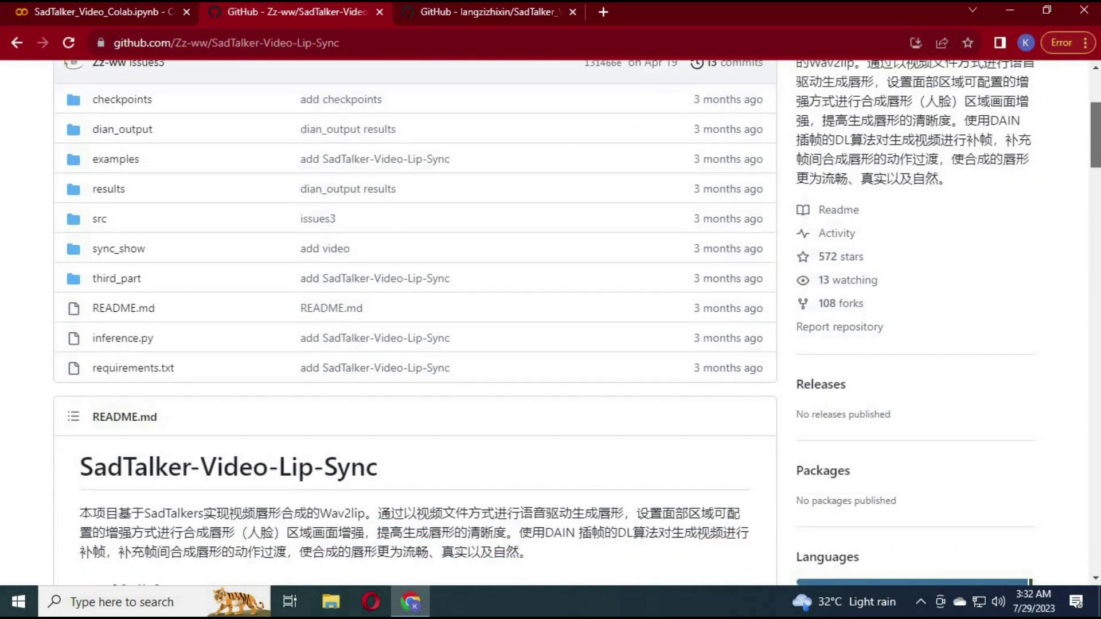
{"action": "left_click_drag", "start_coordinate": [1096, 143], "coordinate": [1092, 342]}
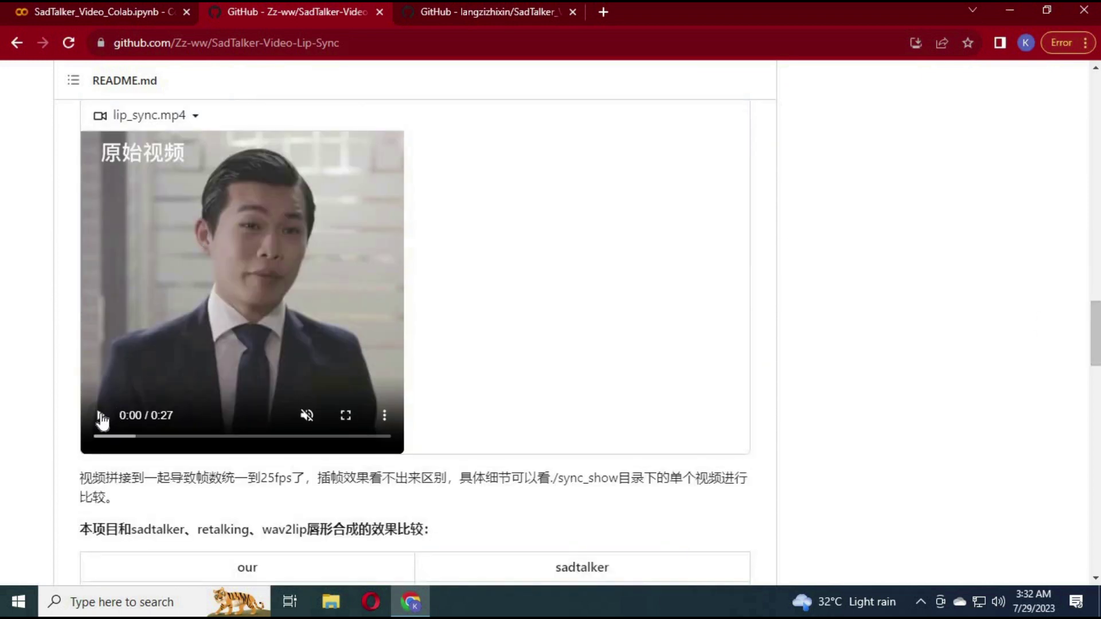
{"action": "left_click", "coordinate": [180, 390]}
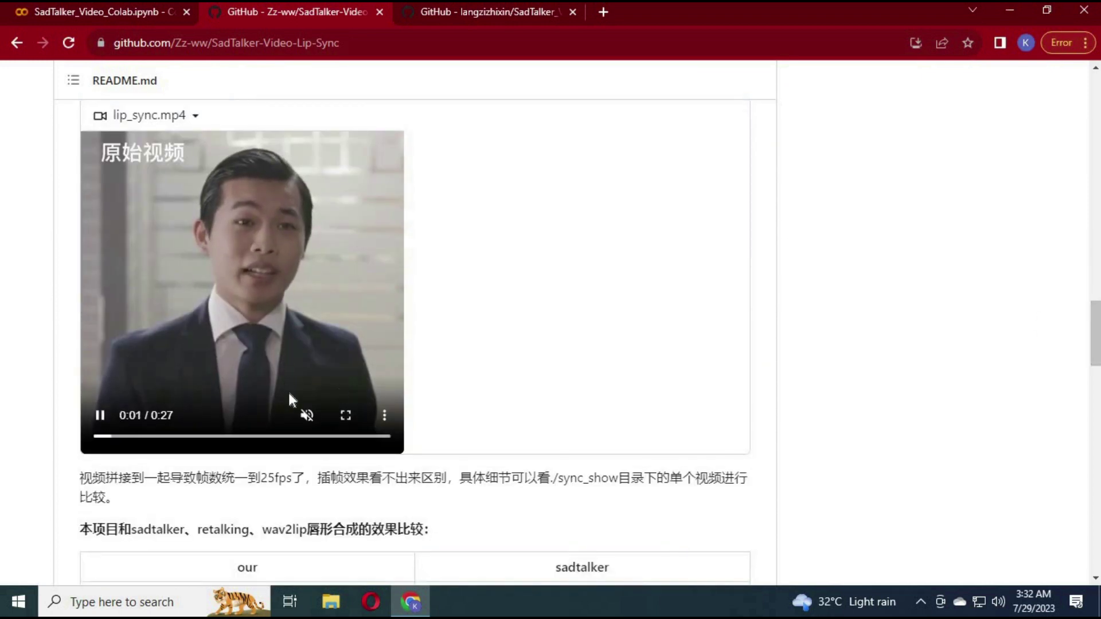
{"action": "left_click_drag", "start_coordinate": [1096, 353], "coordinate": [1097, 411]}
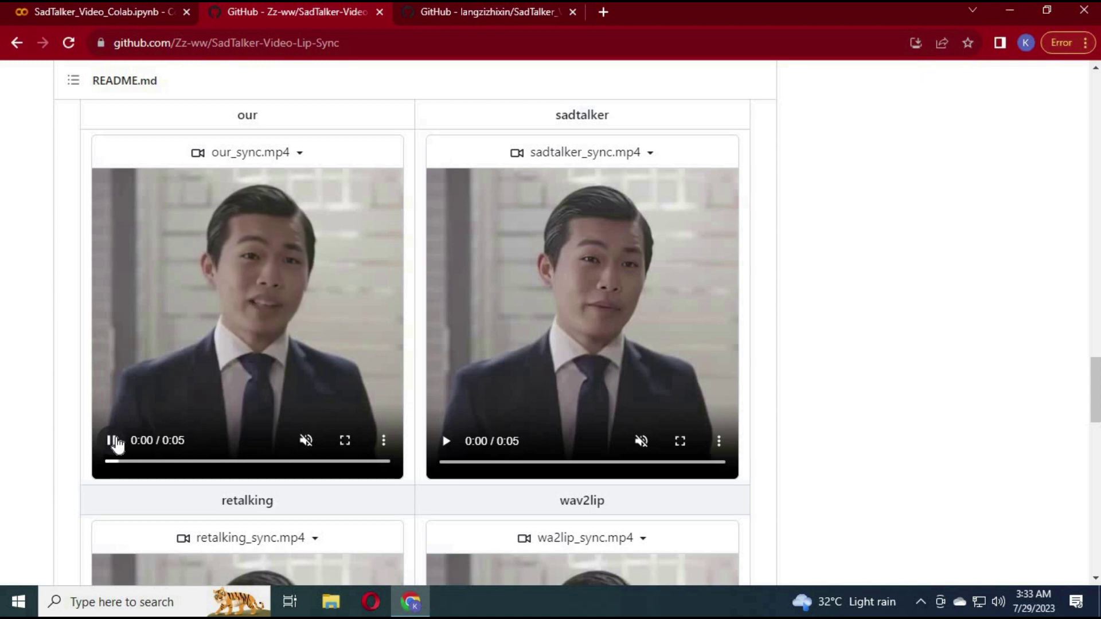
Play the sadtalker_sync, our_sync, retalking_sync and wa2lip_sync comparison clips.
{"action": "left_click", "coordinate": [446, 443]}
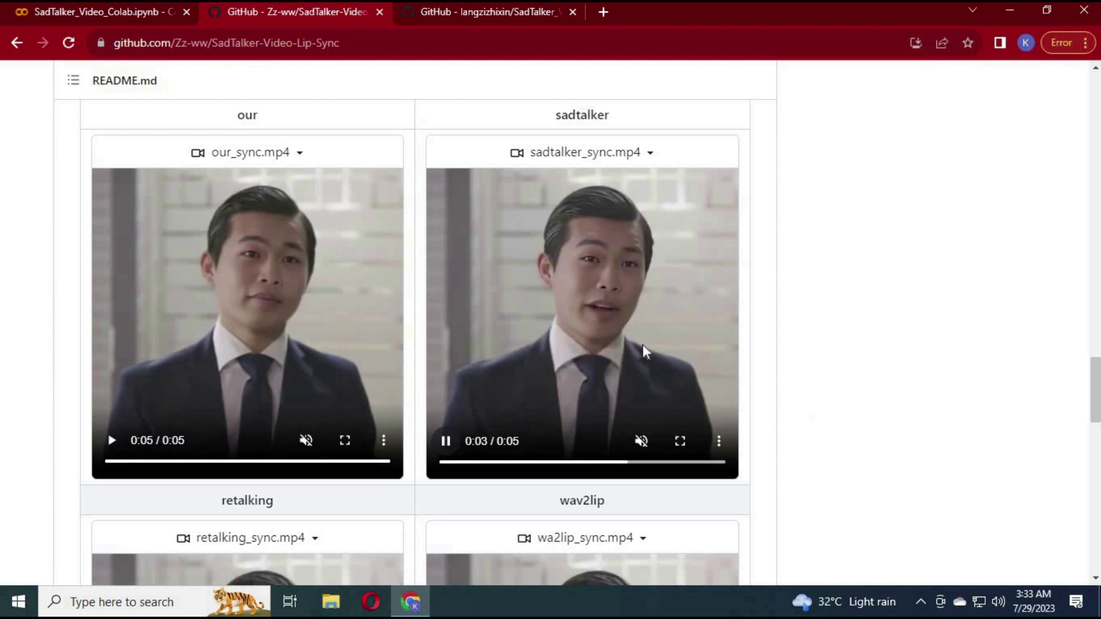
{"action": "left_click", "coordinate": [111, 440]}
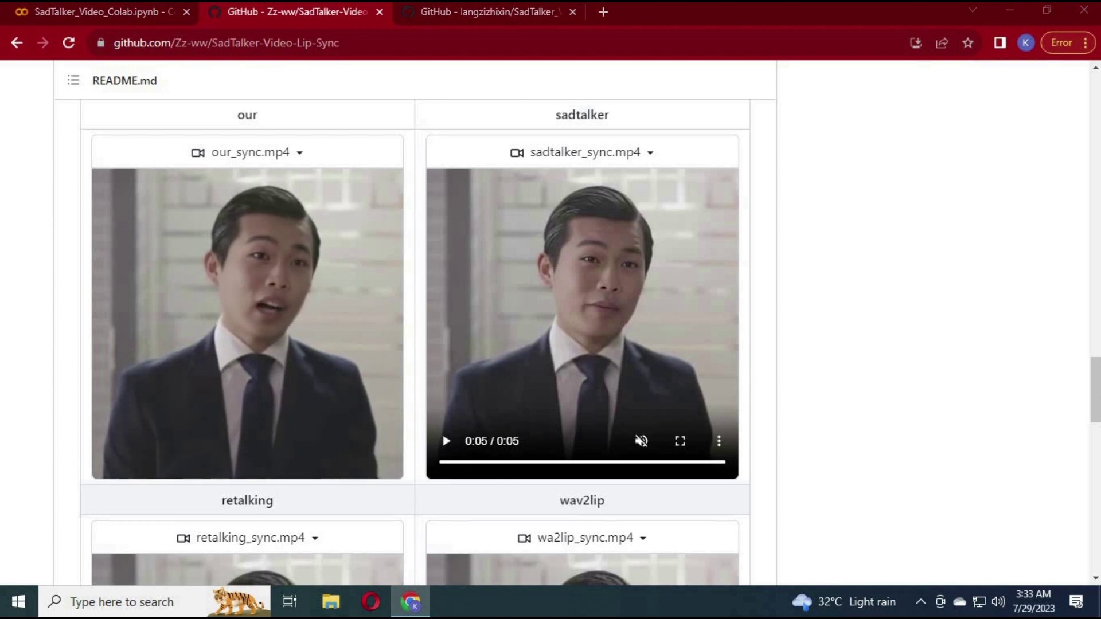
{"action": "scroll", "coordinate": [1042, 414], "scroll_direction": "down", "scroll_amount": 5}
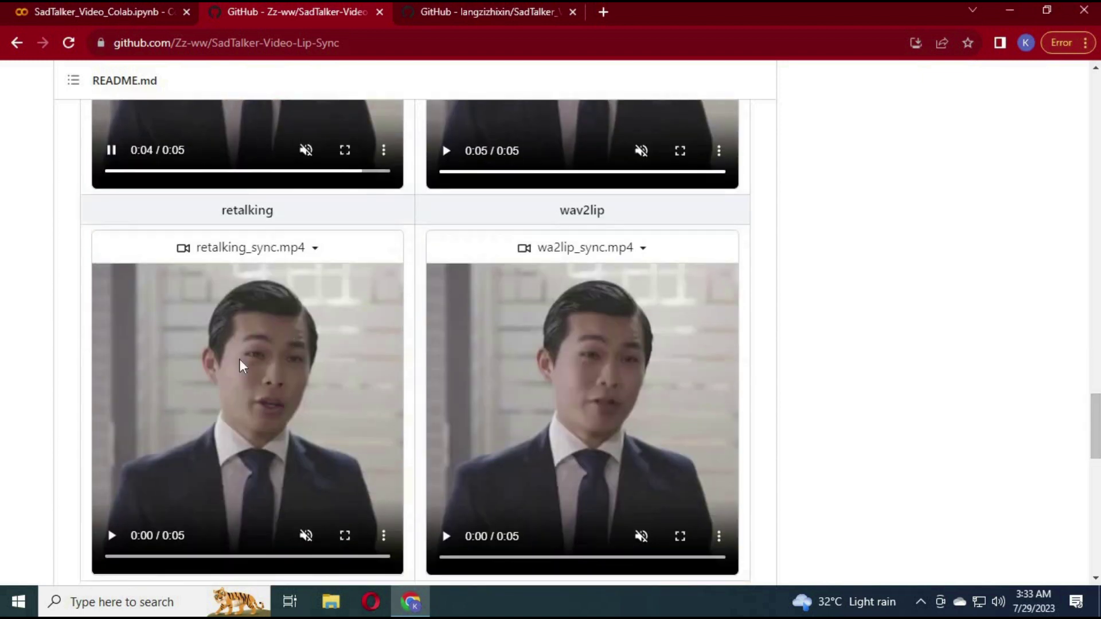
{"action": "left_click", "coordinate": [111, 544]}
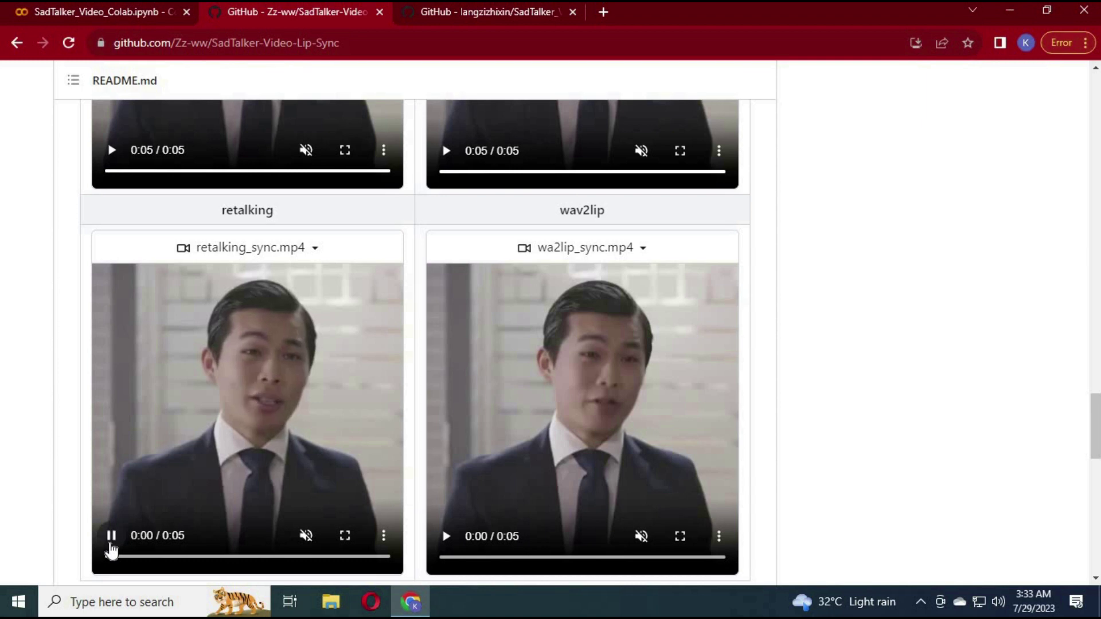
{"action": "left_click", "coordinate": [442, 538]}
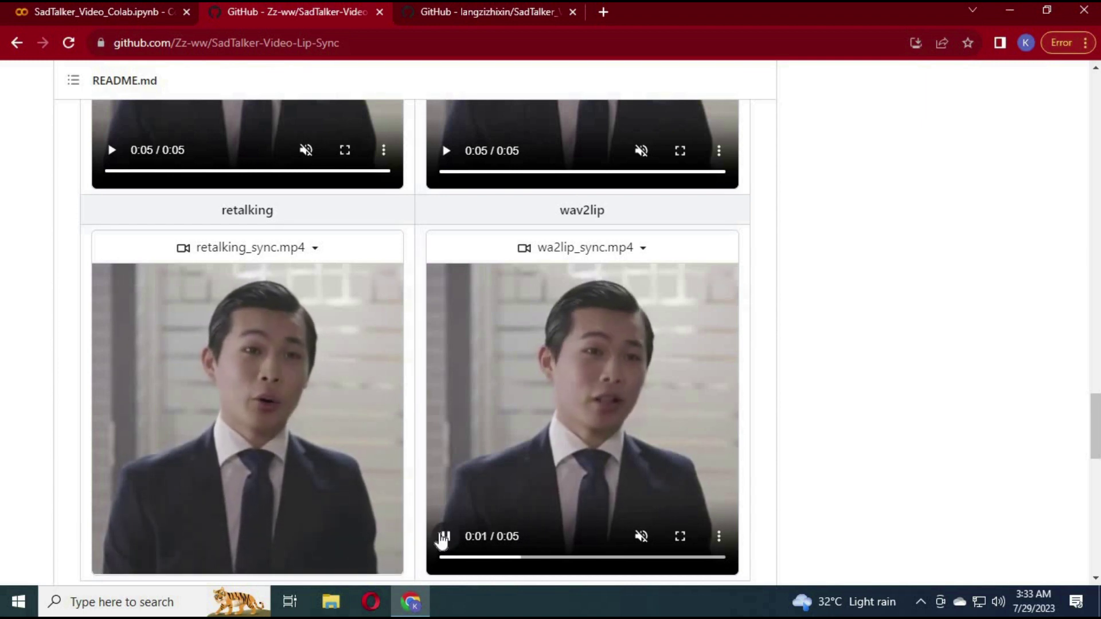
Look over the checkpoint download links, then show the SadTalker_Video_Colab repository tab.
{"action": "scroll", "coordinate": [1097, 473], "scroll_direction": "down", "scroll_amount": 1}
{"action": "scroll", "coordinate": [1097, 473], "scroll_direction": "down", "scroll_amount": 15}
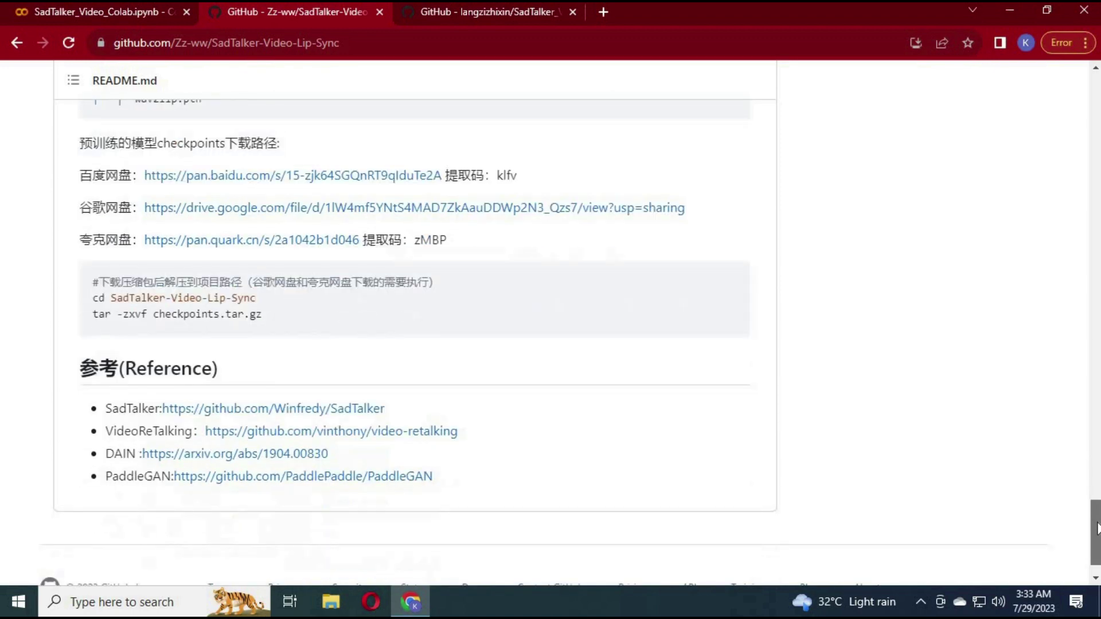
{"action": "scroll", "coordinate": [1095, 519], "scroll_direction": "up", "scroll_amount": 2}
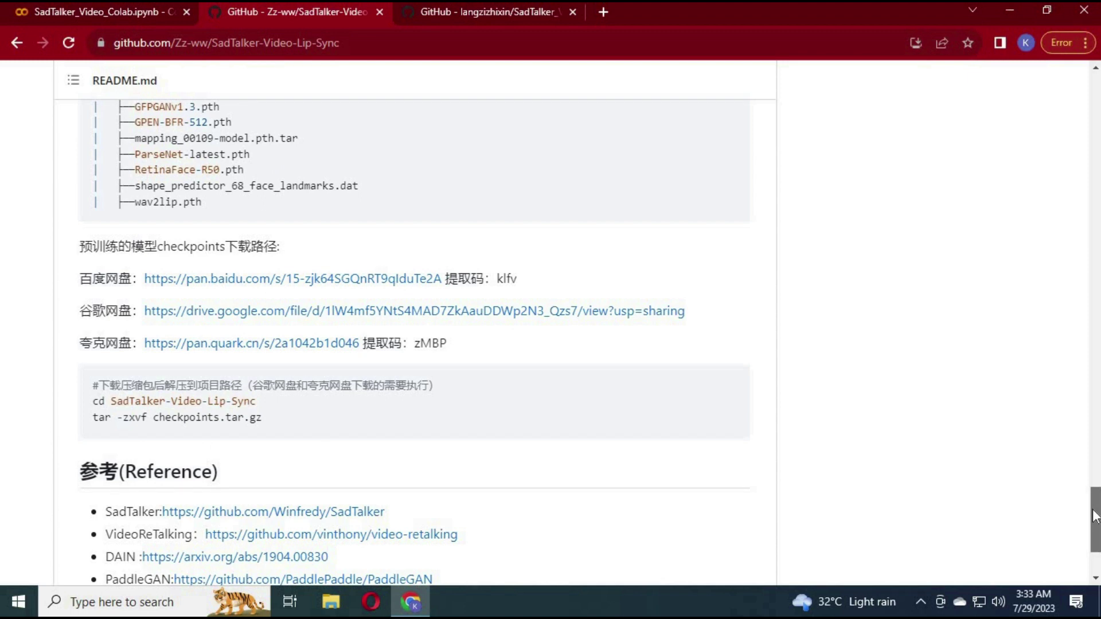
{"action": "left_click", "coordinate": [491, 8]}
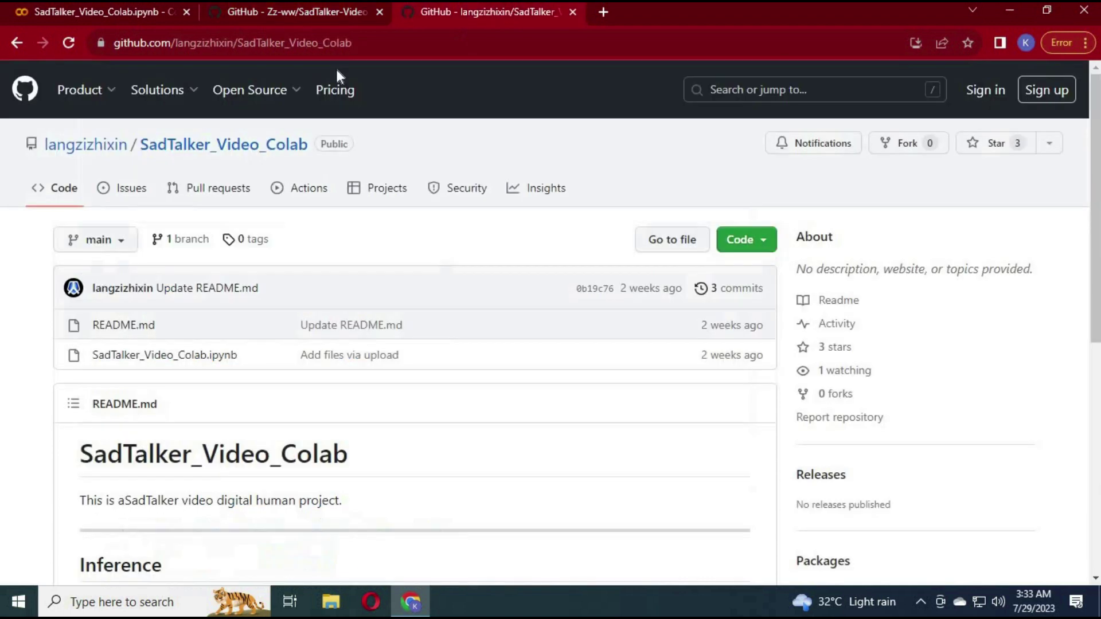
Read the Colab repository's Inference section, then show the SadTalker_Video_Colab.ipynb notebook tab.
{"action": "left_click", "coordinate": [345, 50]}
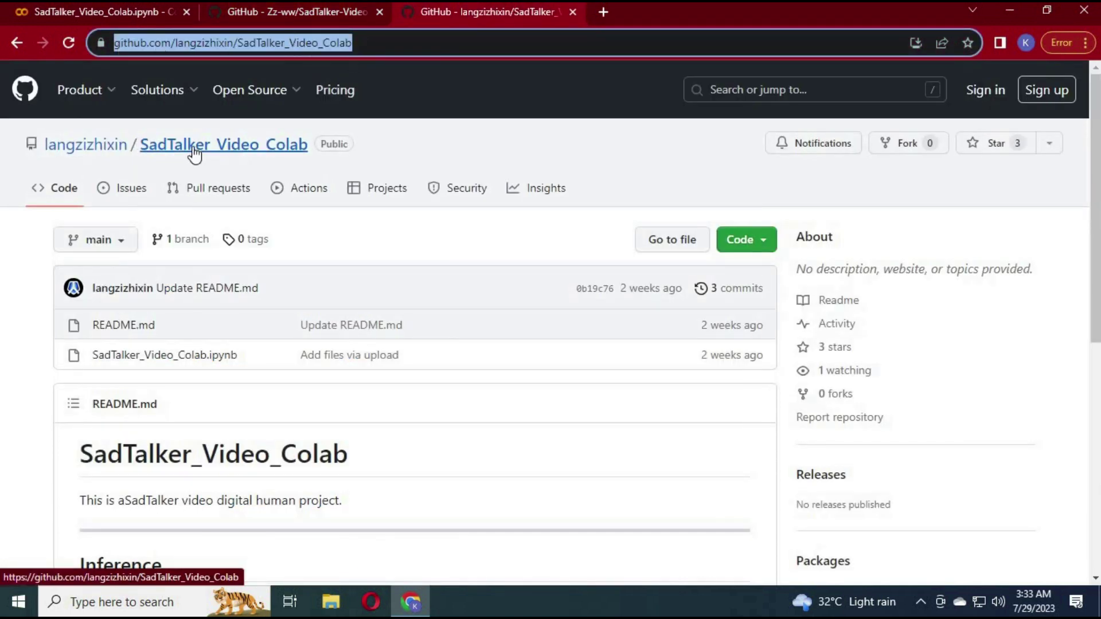
{"action": "scroll", "coordinate": [1098, 191], "scroll_direction": "down", "scroll_amount": 5}
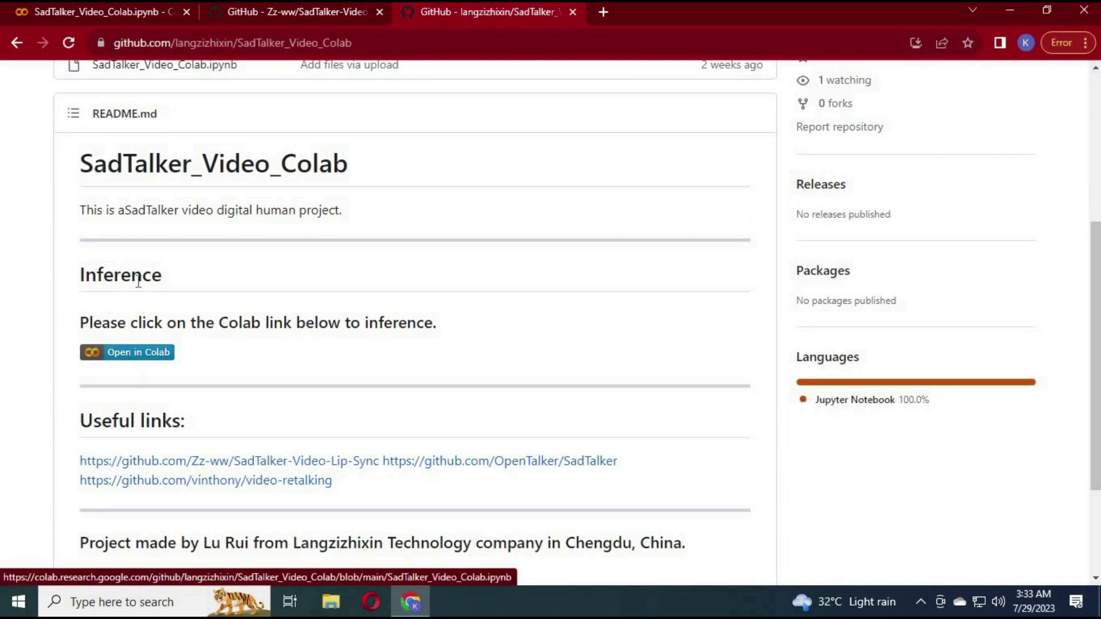
{"action": "left_click", "coordinate": [116, 16]}
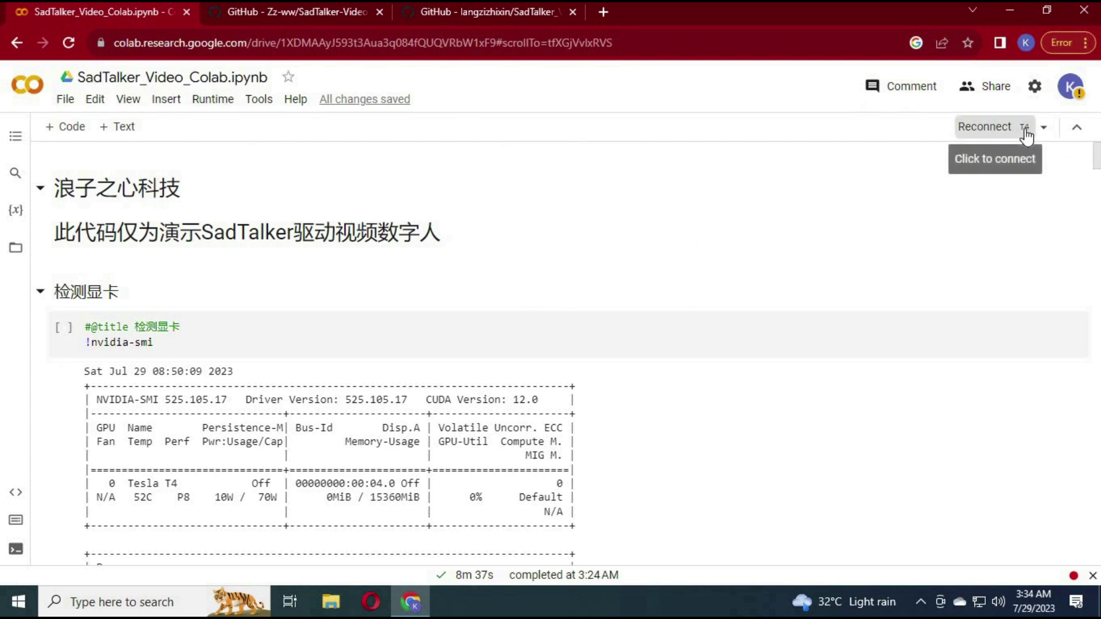
Reconnect to a T4 GPU runtime and rerun the nvidia-smi cell to confirm the Tesla T4.
{"action": "left_click", "coordinate": [1002, 130]}
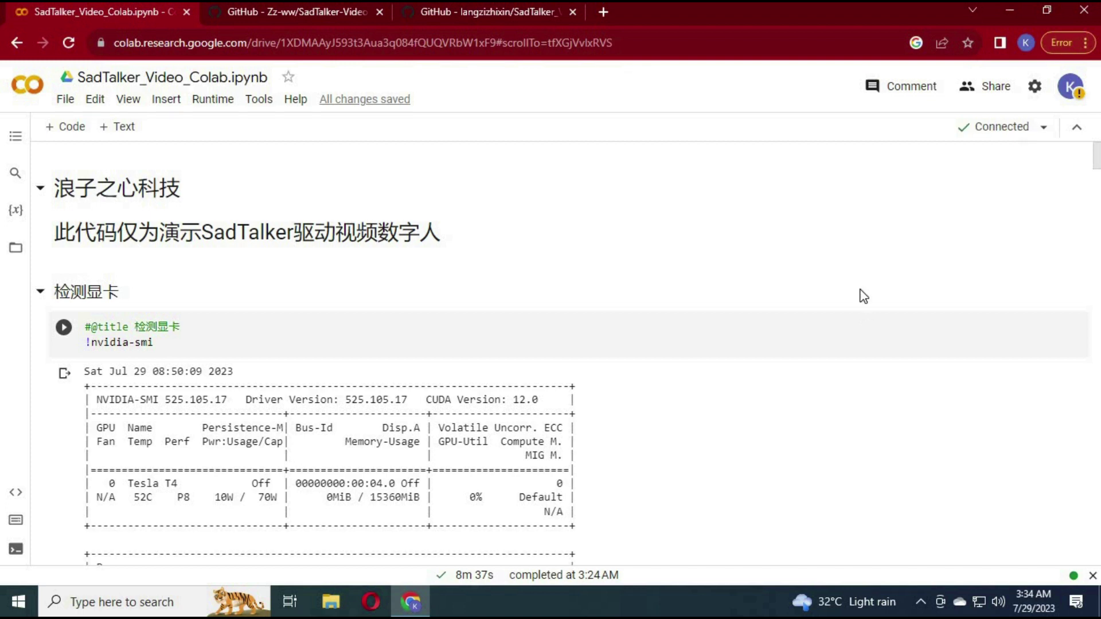
{"action": "mouse_move", "coordinate": [1001, 127]}
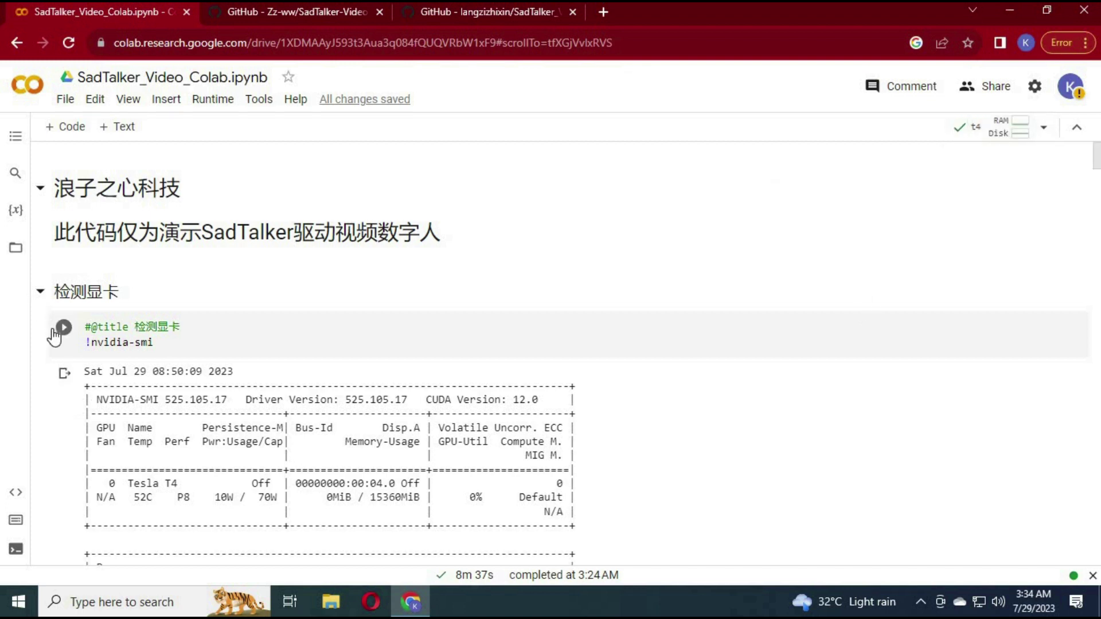
{"action": "left_click", "coordinate": [154, 343]}
{"action": "key", "text": "ctrl+Return"}
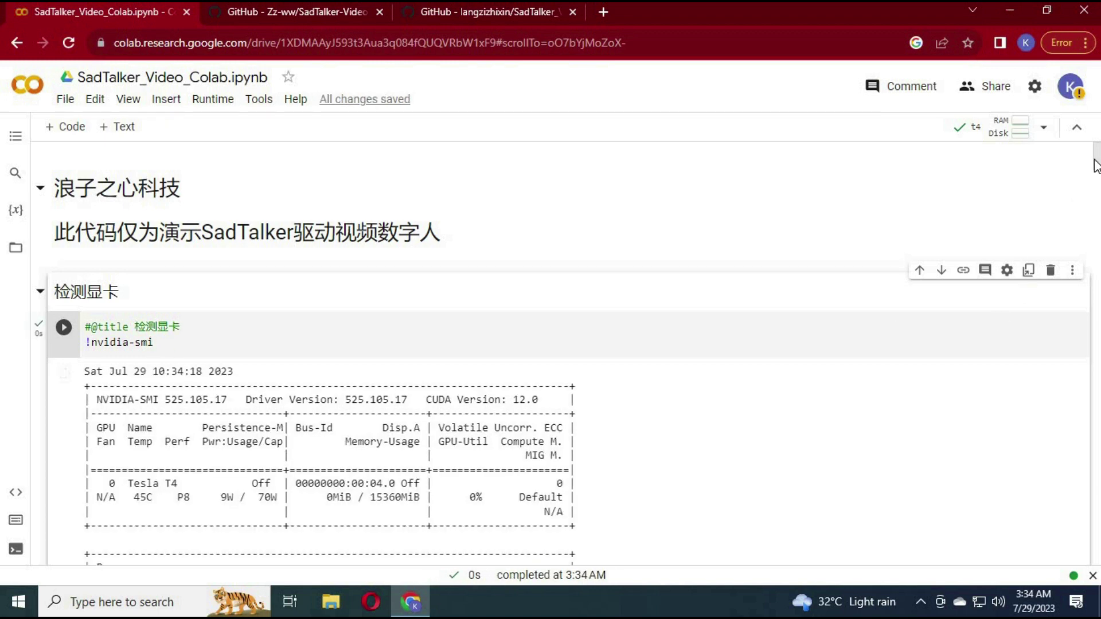
{"action": "scroll", "coordinate": [1095, 175], "scroll_direction": "down", "scroll_amount": 7}
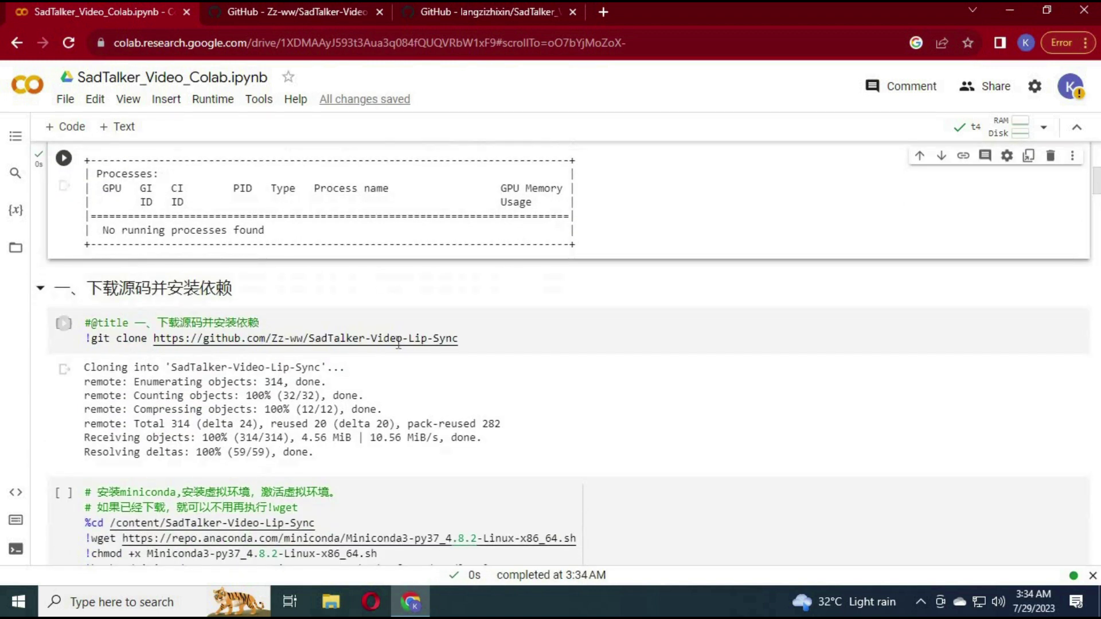
Rerun the git clone cell and the Miniconda dependency install cell.
{"action": "left_click", "coordinate": [254, 344]}
{"action": "key", "text": "ctrl+Return"}
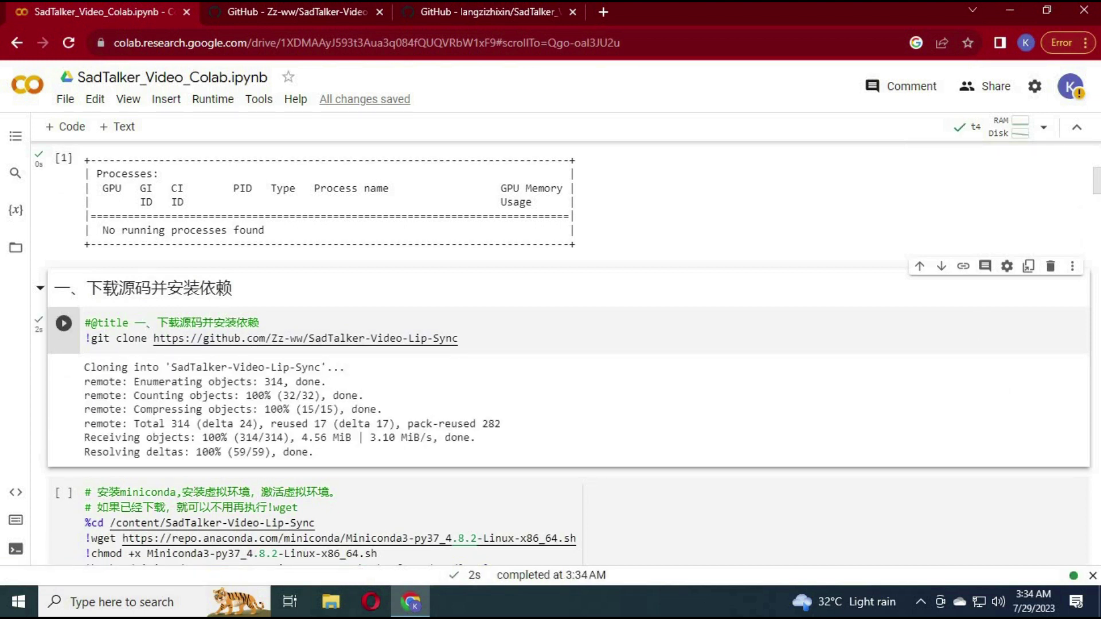
{"action": "scroll", "coordinate": [1096, 189], "scroll_direction": "down", "scroll_amount": 7}
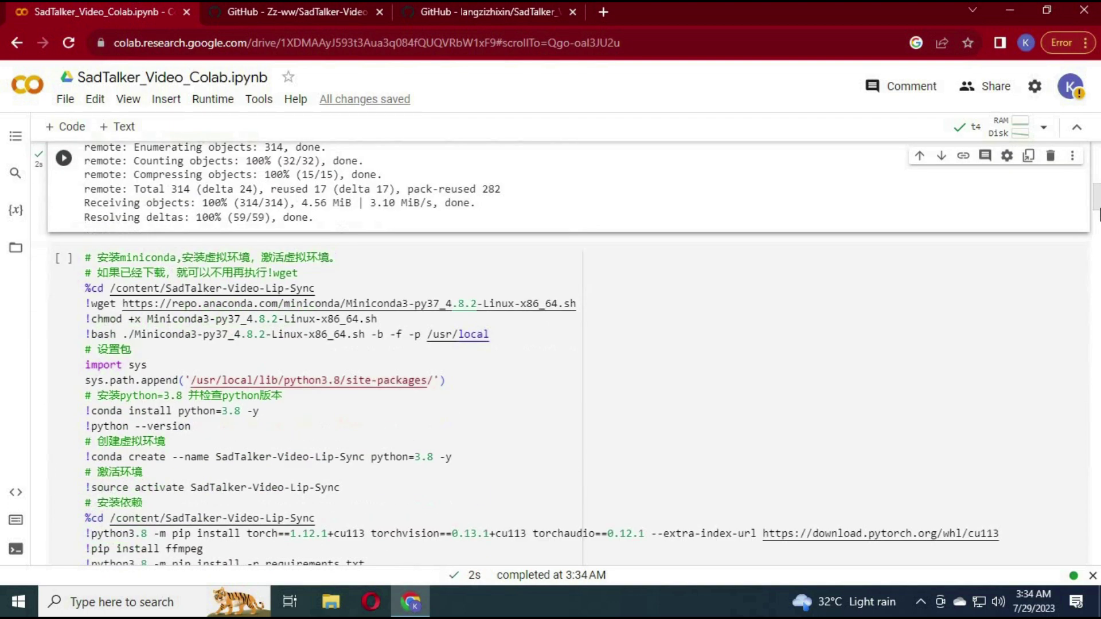
{"action": "left_click", "coordinate": [63, 159]}
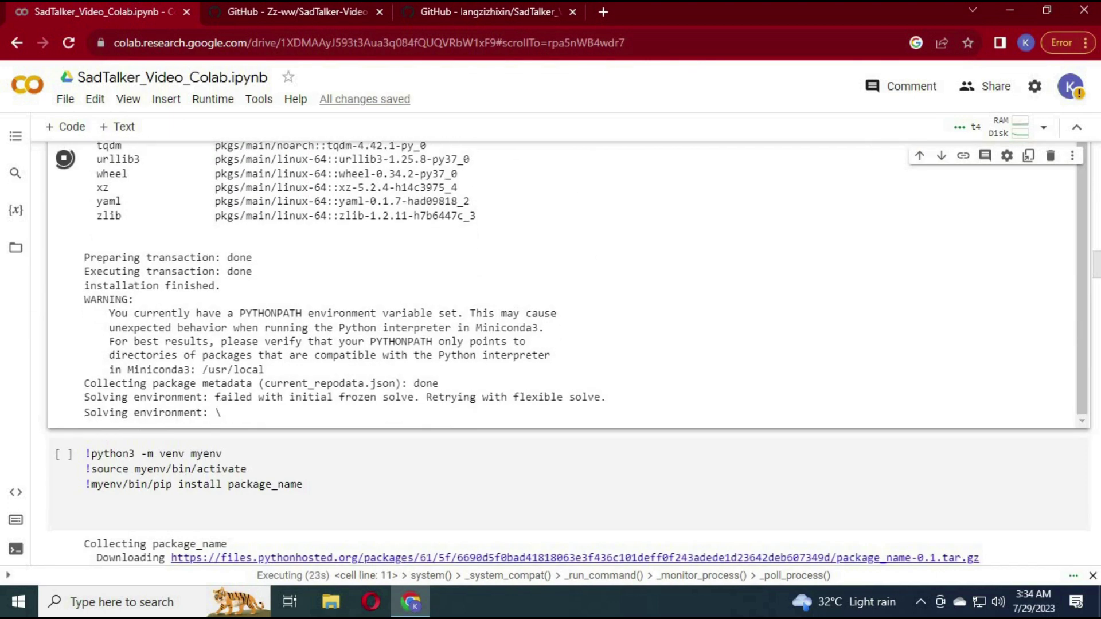
Select all the code in the virtual-environment cell.
{"action": "left_click", "coordinate": [257, 483]}
{"action": "key", "text": "ctrl+a"}
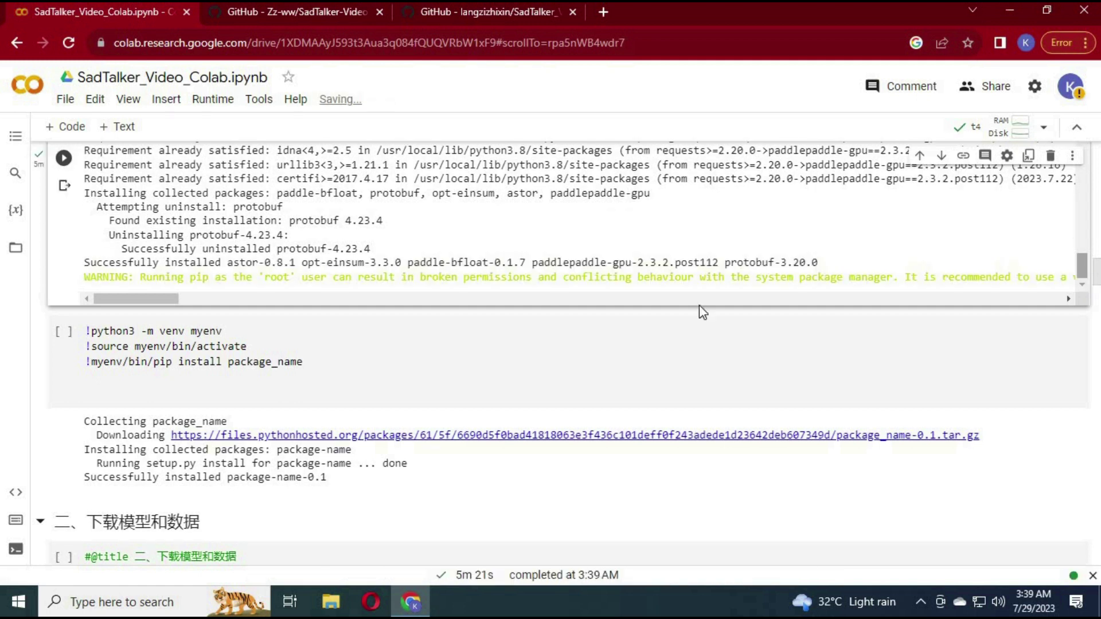
{"action": "left_click", "coordinate": [137, 338]}
{"action": "key", "text": "ctrl+a"}
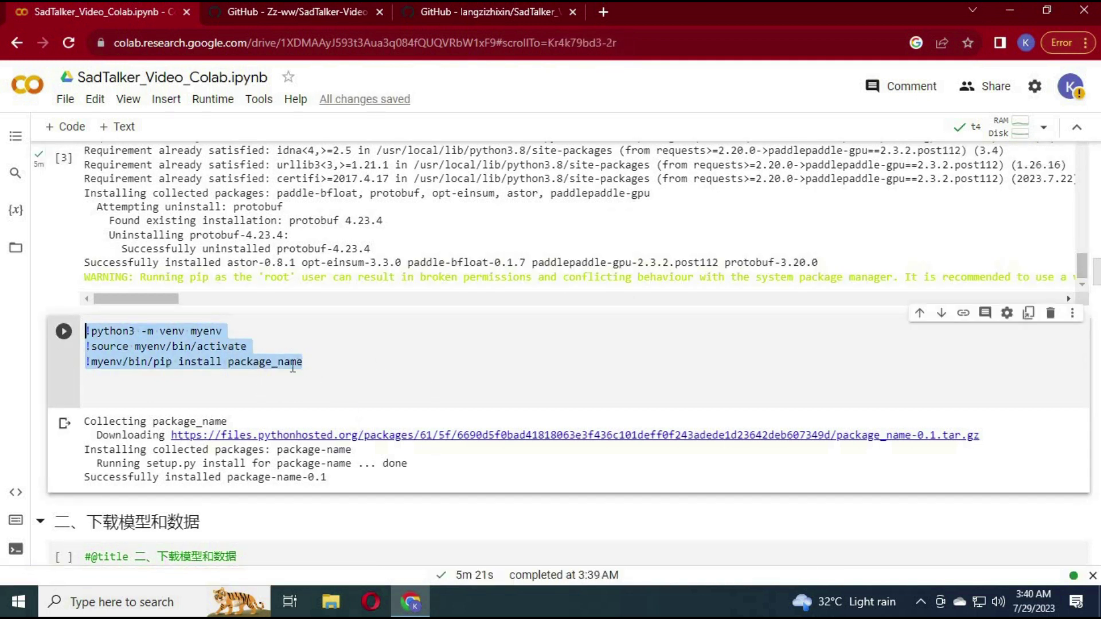
Rerun the python3 -m venv myenv cell, then start the model and data download cell.
{"action": "left_click", "coordinate": [64, 331]}
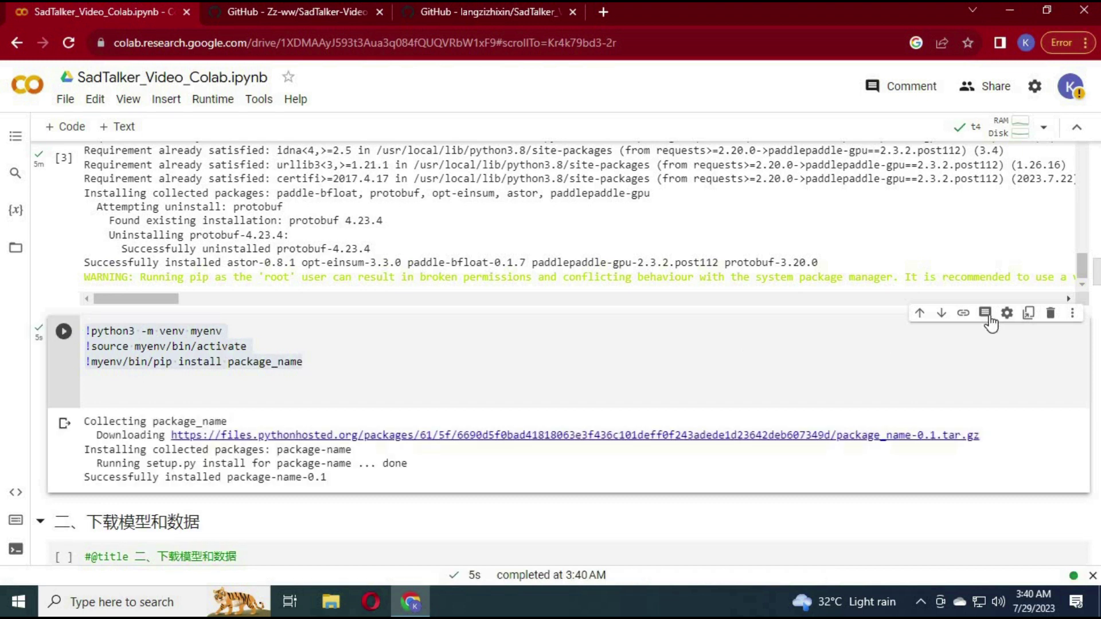
{"action": "left_click_drag", "start_coordinate": [1096, 277], "coordinate": [1096, 297]}
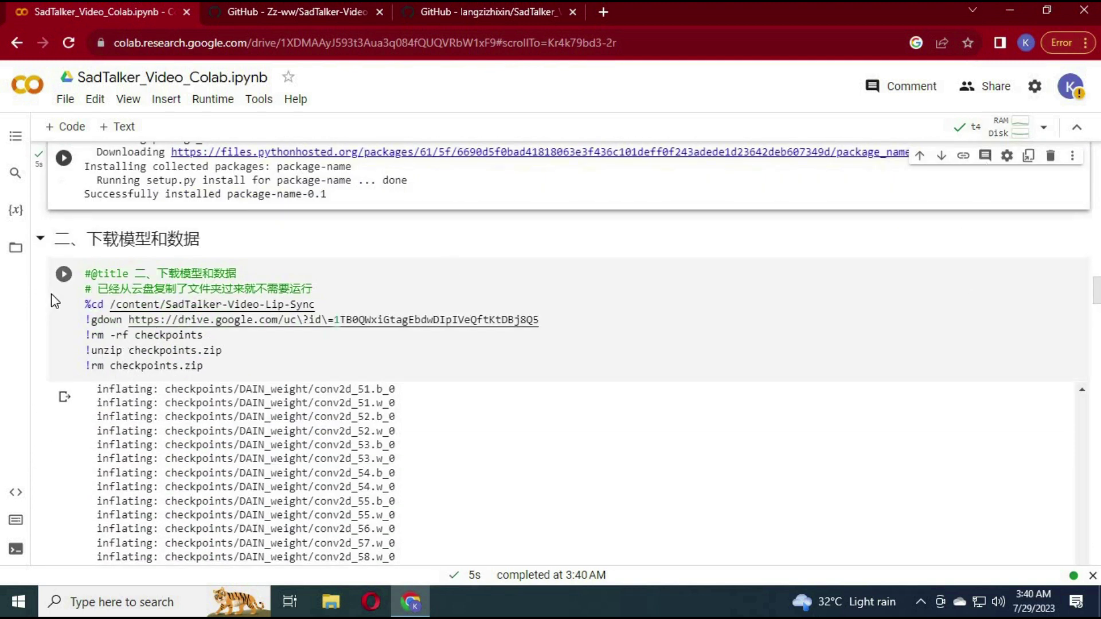
{"action": "left_click", "coordinate": [65, 275]}
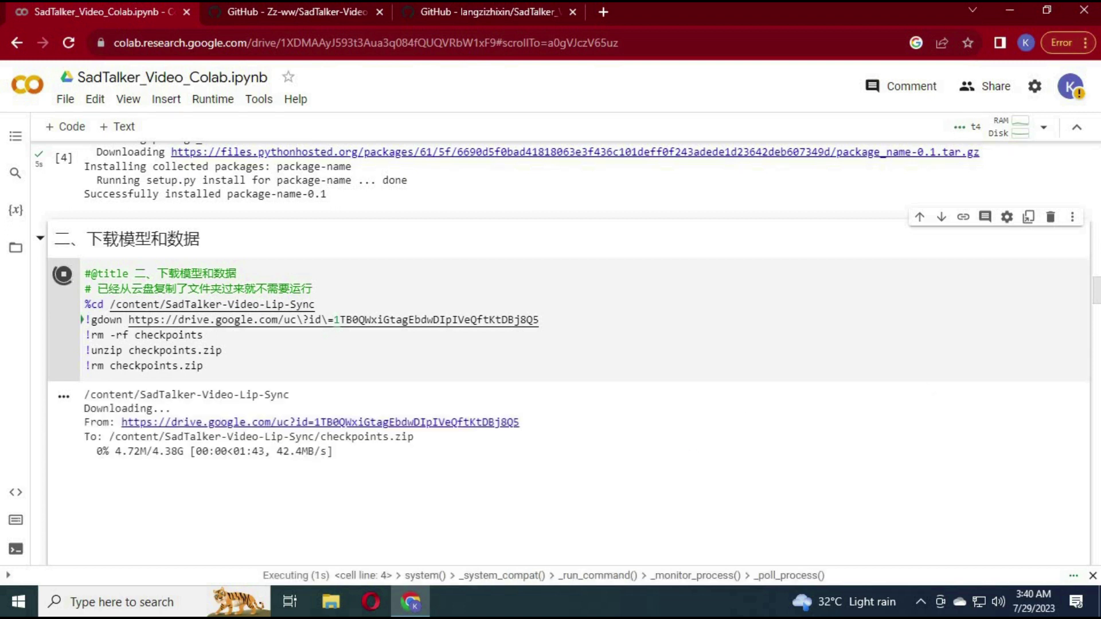
Follow the checkpoints.zip download and unzip output until extraction finishes.
{"action": "scroll", "coordinate": [567, 321], "scroll_direction": "down", "scroll_amount": 2}
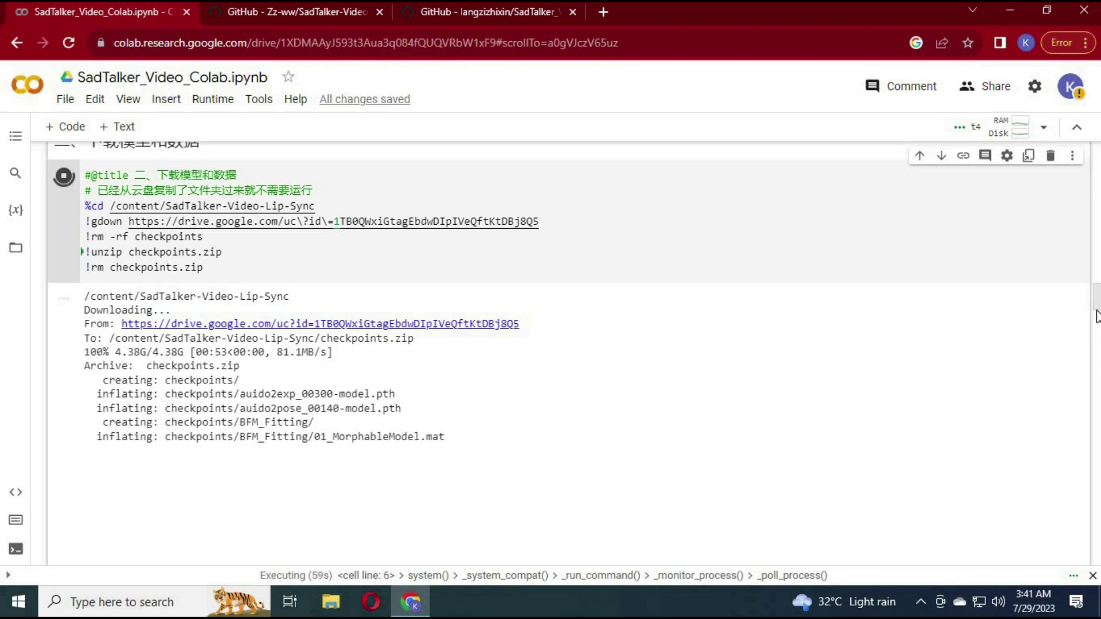
{"action": "scroll", "coordinate": [1073, 320], "scroll_direction": "down", "scroll_amount": 5}
{"action": "scroll", "coordinate": [1073, 321], "scroll_direction": "down", "scroll_amount": 3}
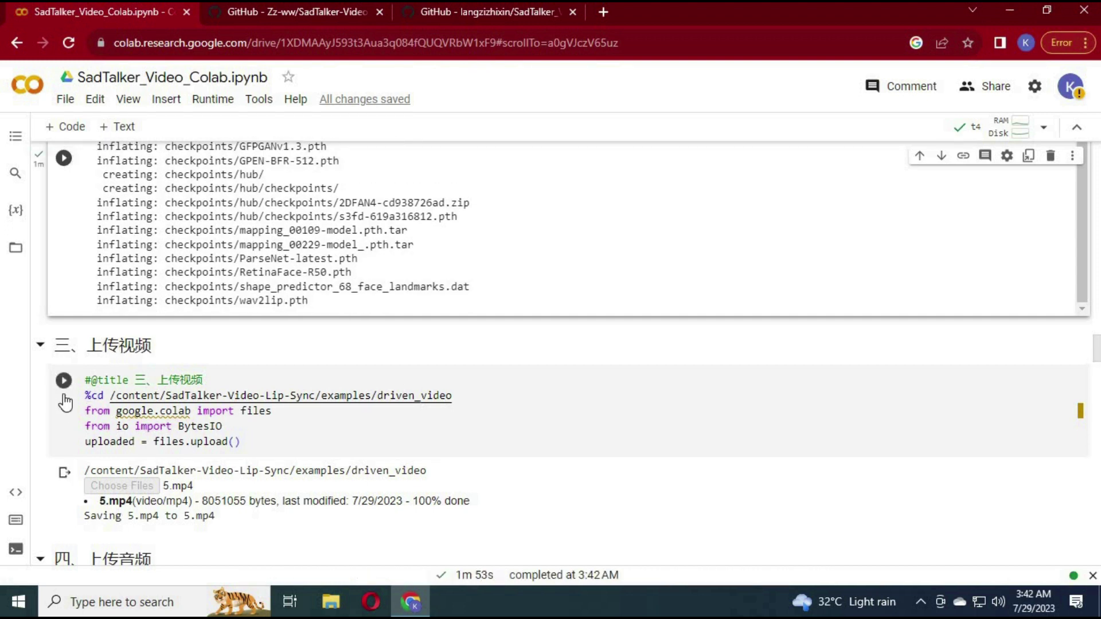
Upload video 3.mp4 from the Movavi Library folder into examples/driven_video.
{"action": "left_click", "coordinate": [67, 384]}
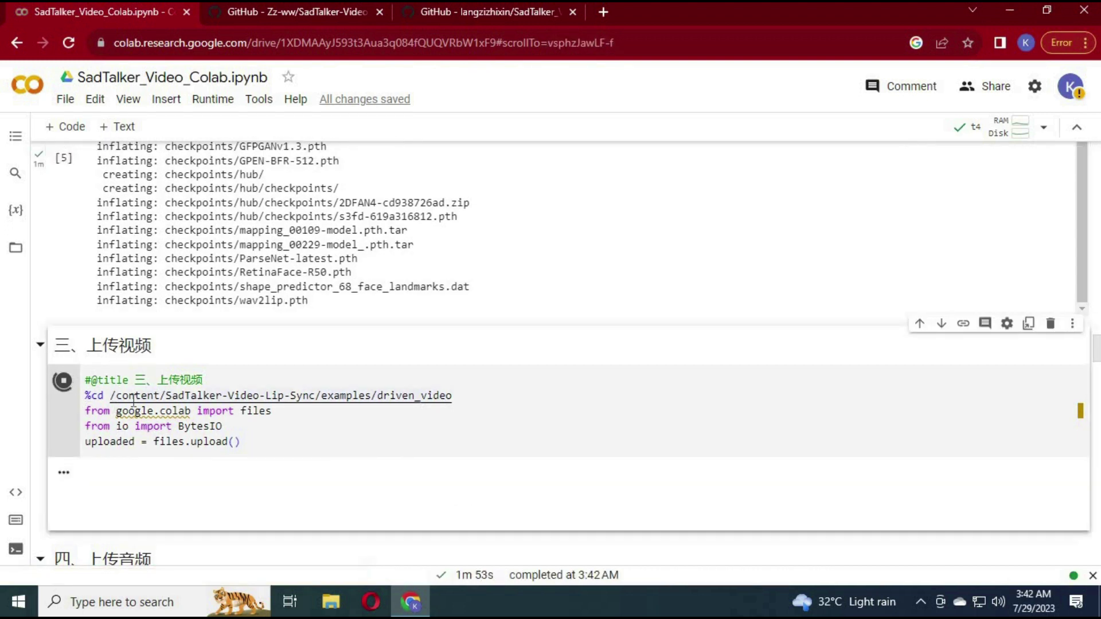
{"action": "left_click", "coordinate": [142, 493]}
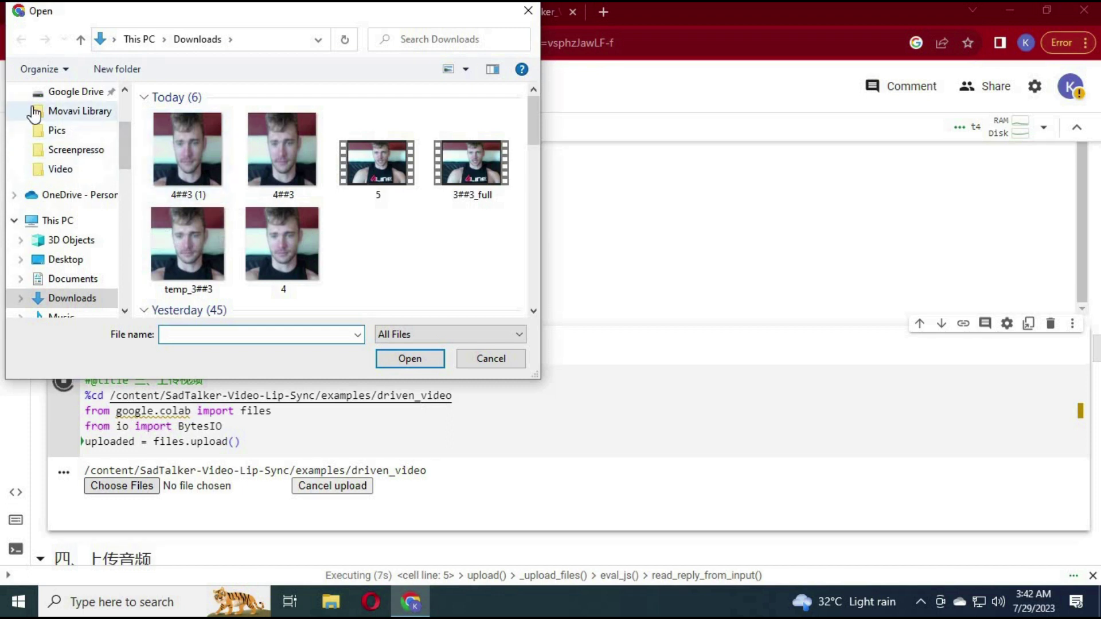
{"action": "left_click", "coordinate": [52, 111]}
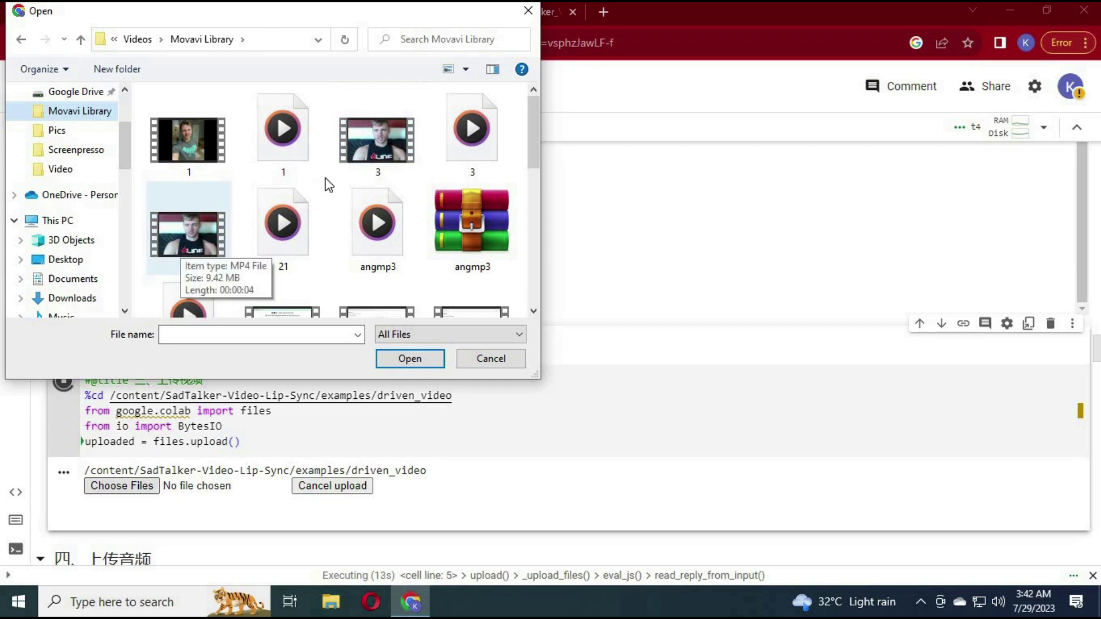
{"action": "double_click", "coordinate": [393, 141]}
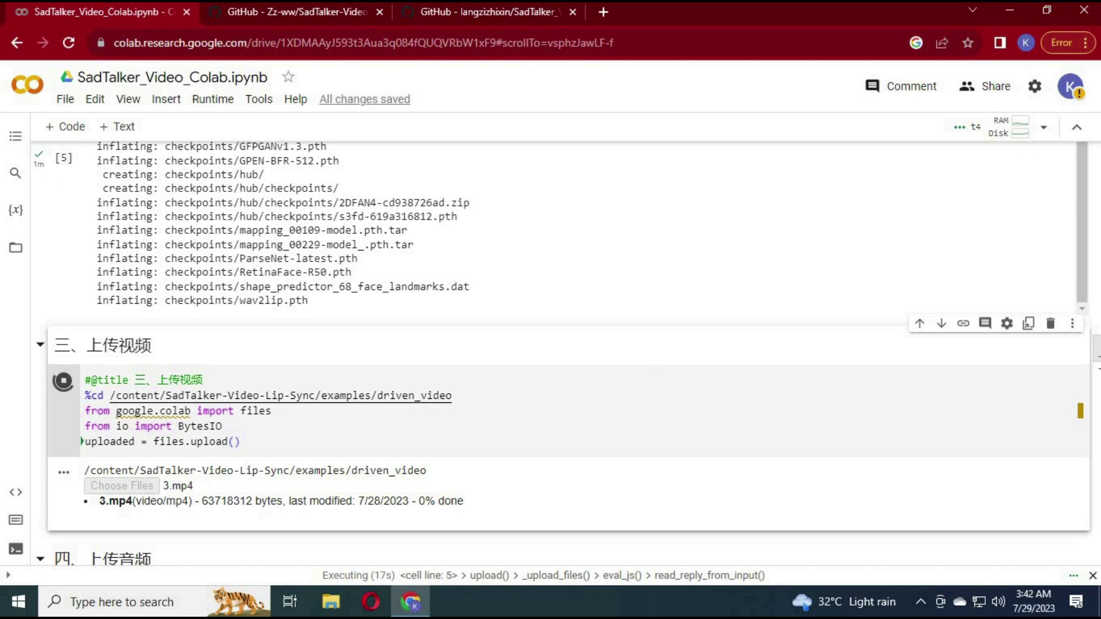
{"action": "scroll", "coordinate": [1096, 367], "scroll_direction": "down", "scroll_amount": 3}
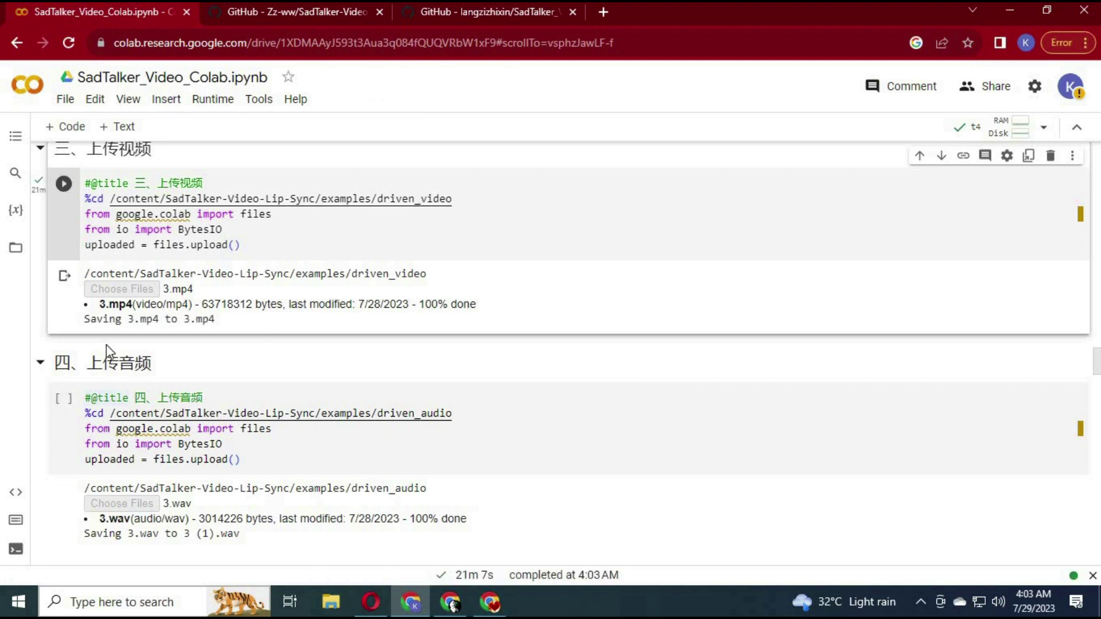
Upload the audio file 0.wav into examples/driven_audio via the audio upload cell.
{"action": "left_click", "coordinate": [64, 398]}
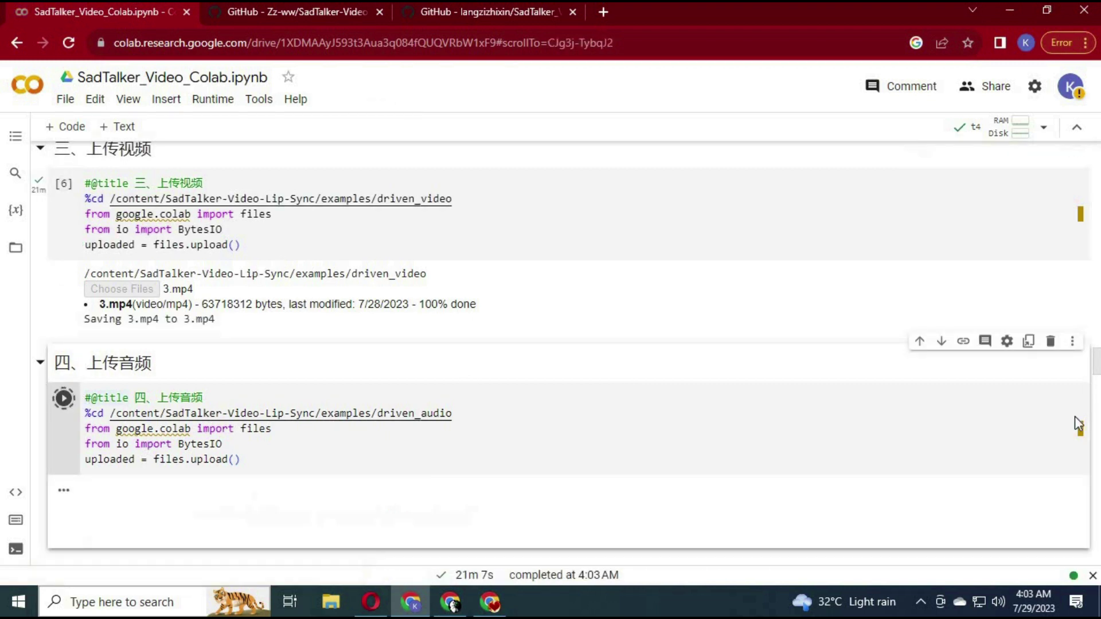
{"action": "scroll", "coordinate": [1084, 378], "scroll_direction": "down", "scroll_amount": 4}
{"action": "left_click", "coordinate": [143, 261]}
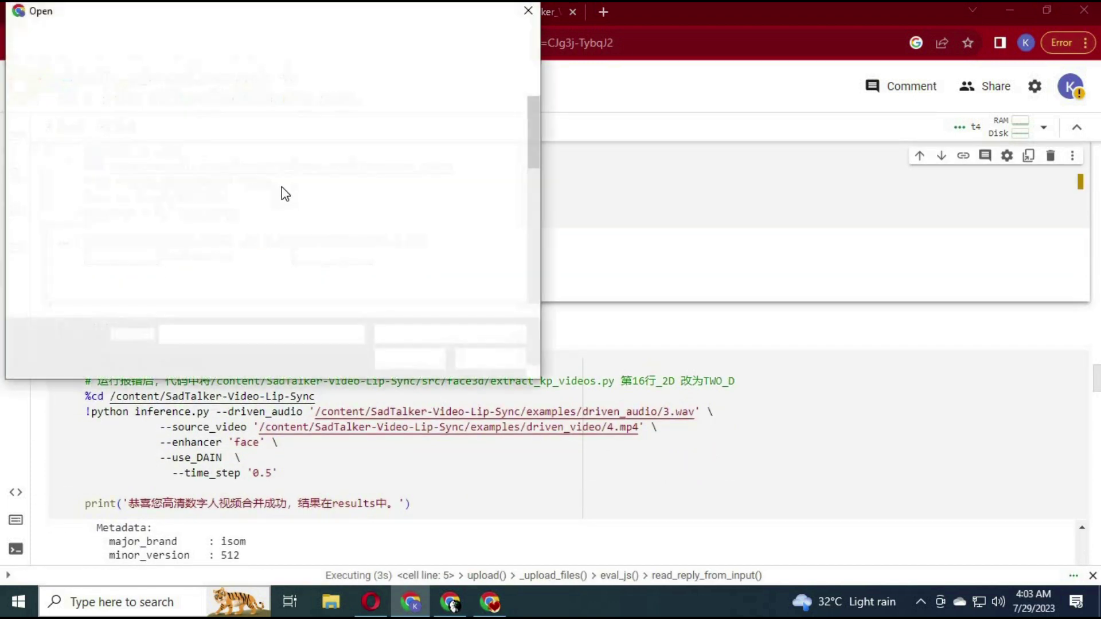
{"action": "double_click", "coordinate": [210, 162]}
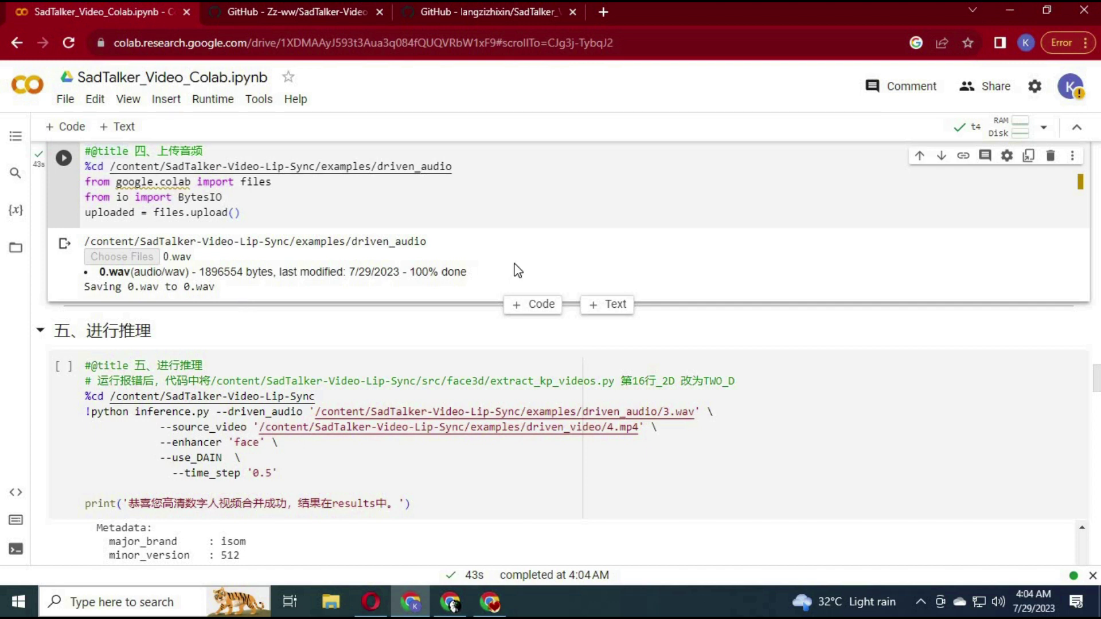
Change the inference paths to driven_audio/0.wav and driven_video/3.mp4, then rerun the cell.
{"action": "left_click", "coordinate": [671, 411]}
{"action": "key", "text": "BackSpace"}
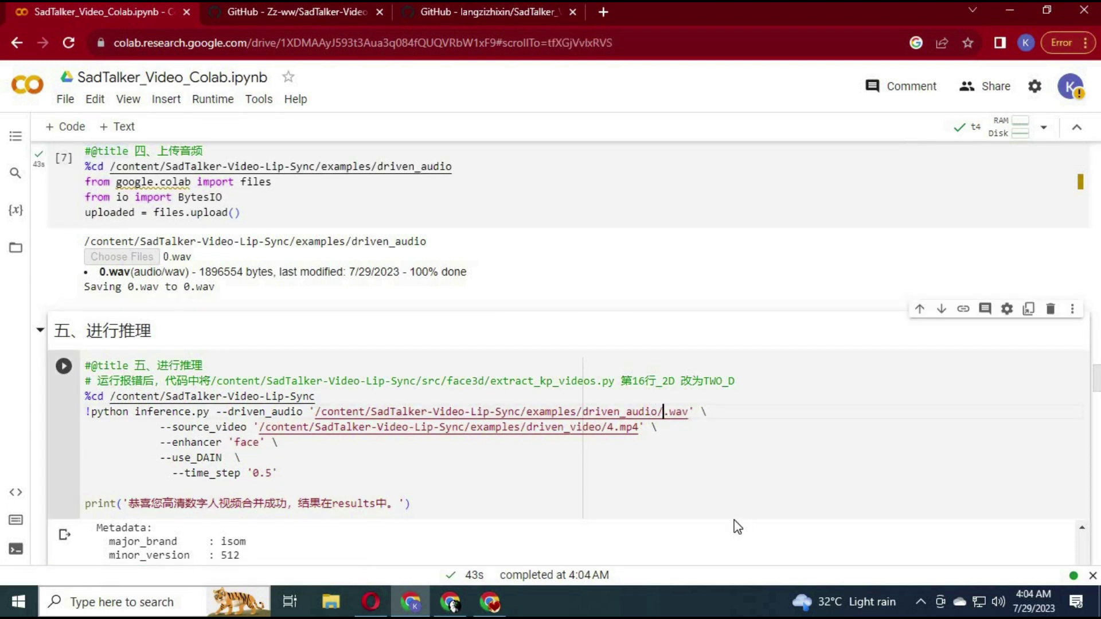
{"action": "type", "text": "0"}
{"action": "mouse_move", "coordinate": [1096, 383]}
{"action": "left_mouse_down"}
{"action": "mouse_move", "coordinate": [1083, 365]}
{"action": "mouse_move", "coordinate": [1096, 393]}
{"action": "left_mouse_up"}
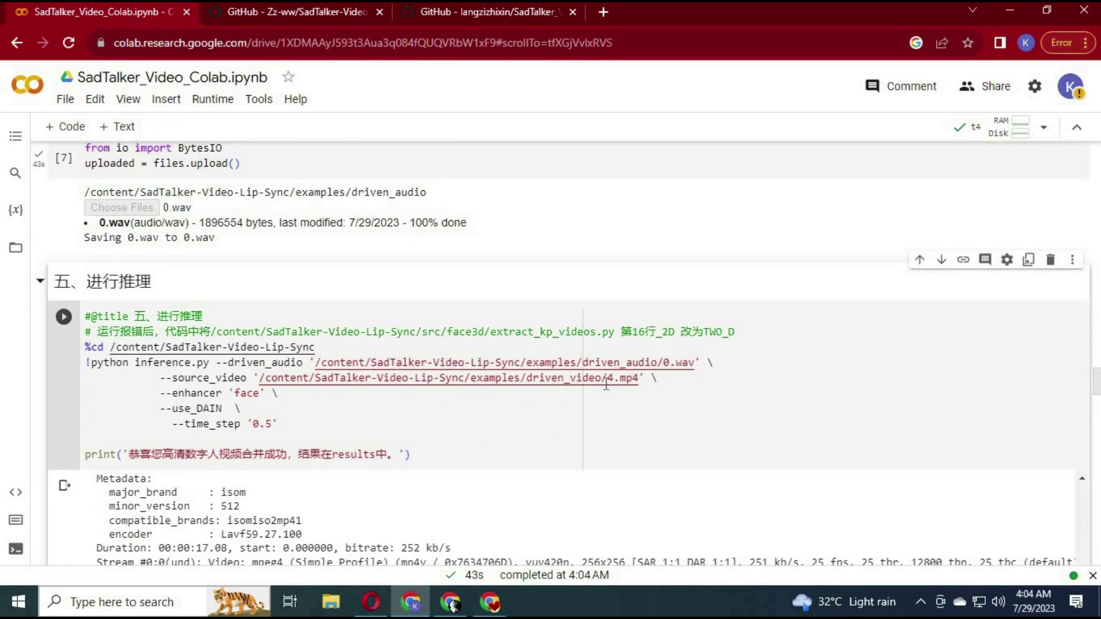
{"action": "left_click", "coordinate": [615, 380]}
{"action": "key", "text": "BackSpace"}
{"action": "type", "text": "3"}
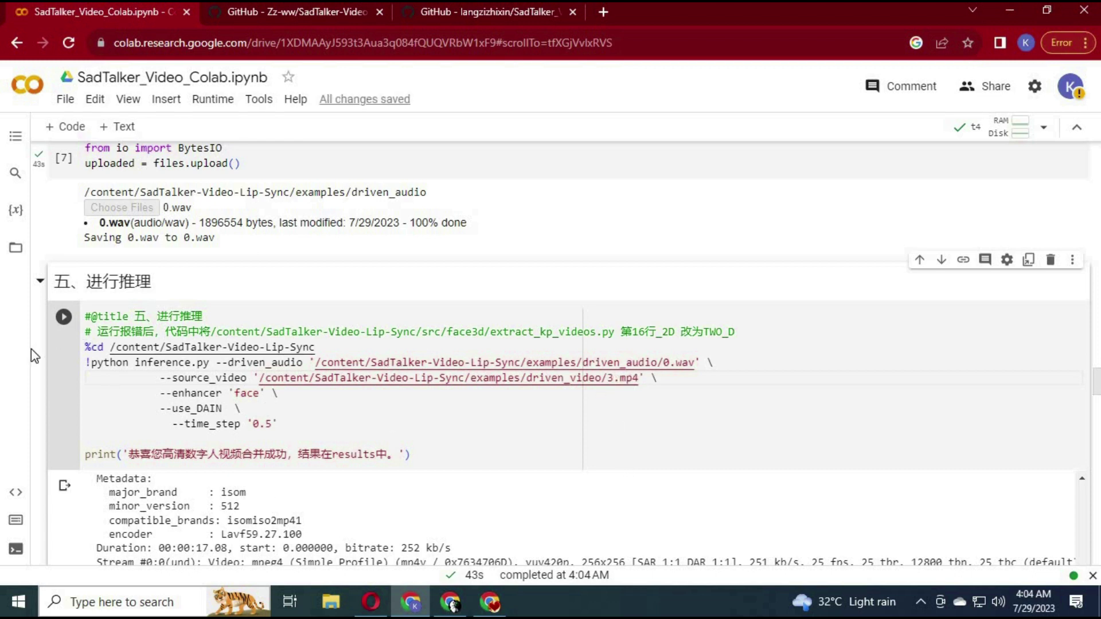
{"action": "key", "text": "shift+Return"}
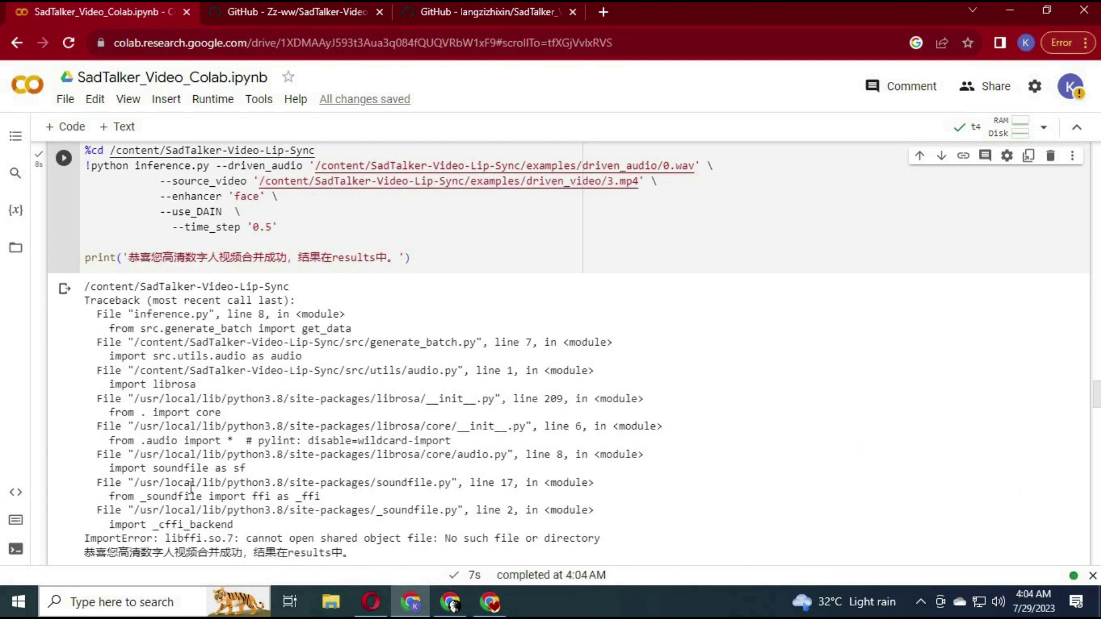
Run the pip install --upgrade paddlepaddle cell to install paddlepaddle 2.5.1.
{"action": "left_click_drag", "start_coordinate": [1096, 424], "coordinate": [1096, 444]}
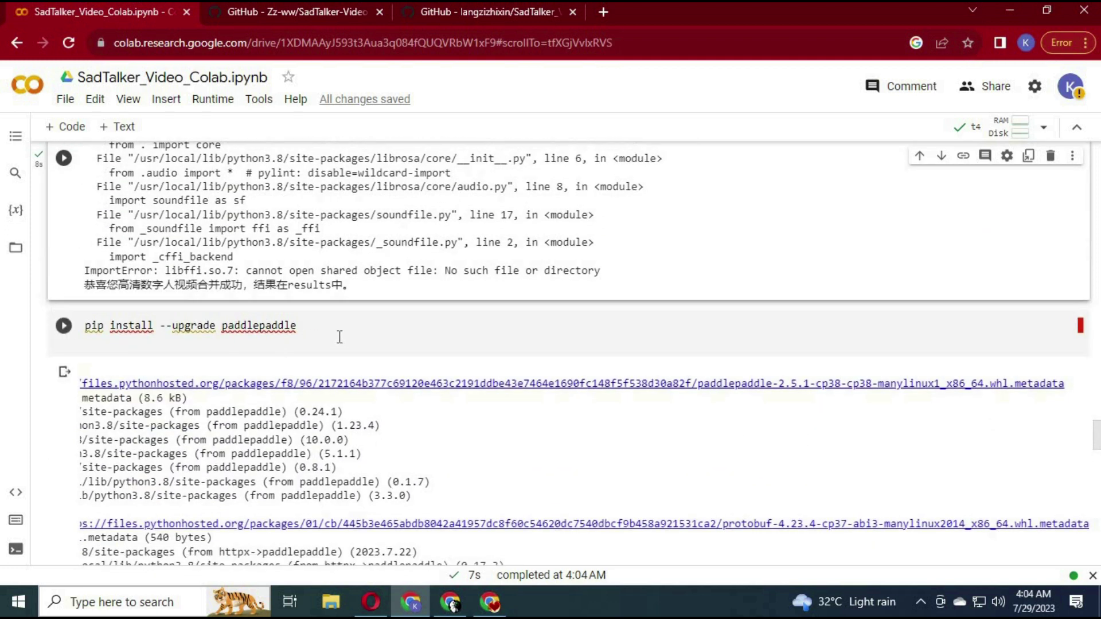
{"action": "left_click_drag", "start_coordinate": [296, 325], "coordinate": [86, 327]}
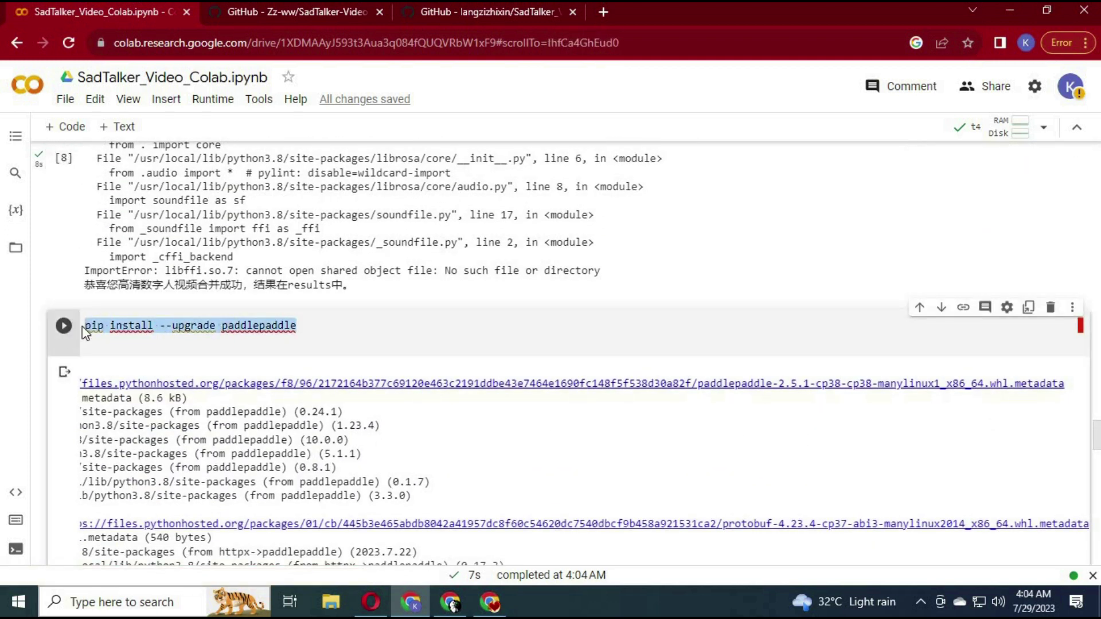
{"action": "left_click", "coordinate": [66, 328]}
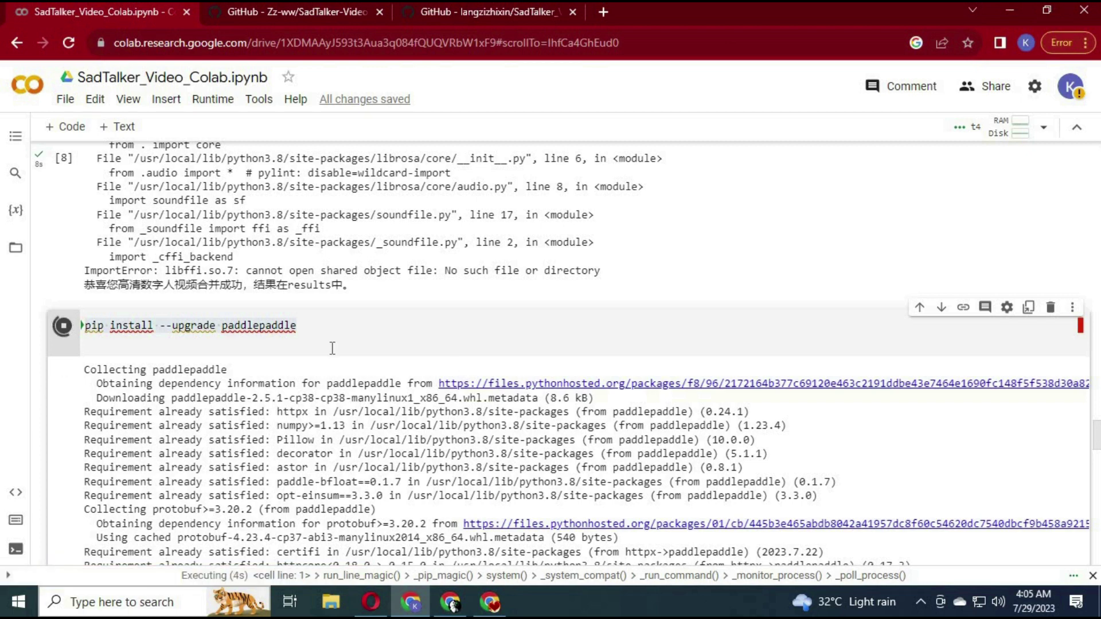
Install face-alignment 1.2.0 by running its pip install cell.
{"action": "scroll", "coordinate": [1096, 431], "scroll_direction": "down", "scroll_amount": 1}
{"action": "scroll", "coordinate": [1096, 431], "scroll_direction": "down", "scroll_amount": 4}
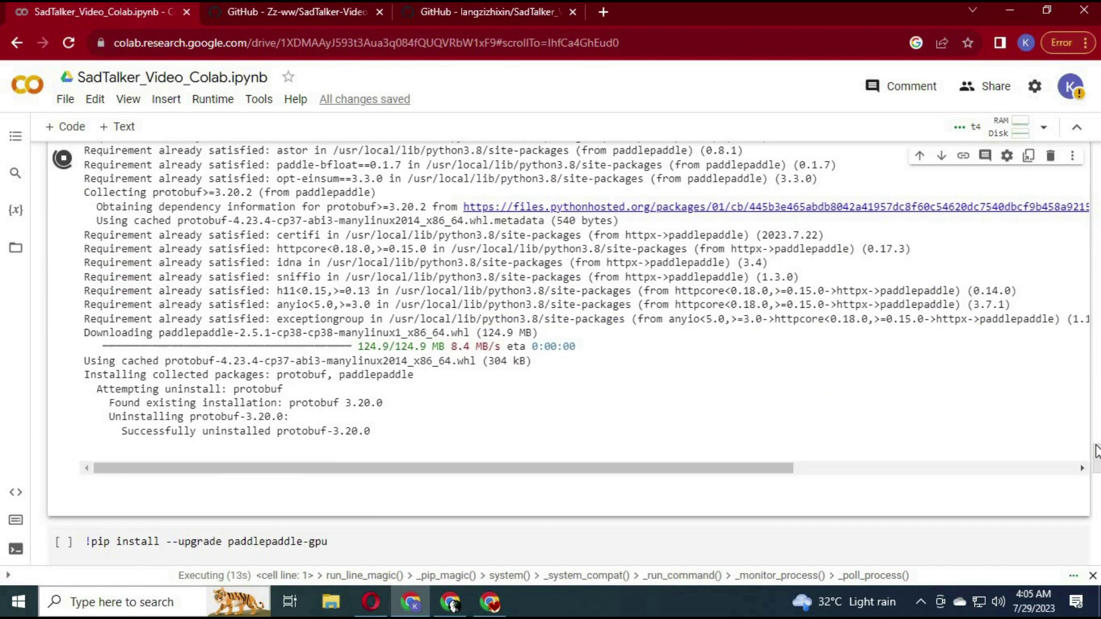
{"action": "scroll", "coordinate": [622, 453], "scroll_direction": "down", "scroll_amount": 2}
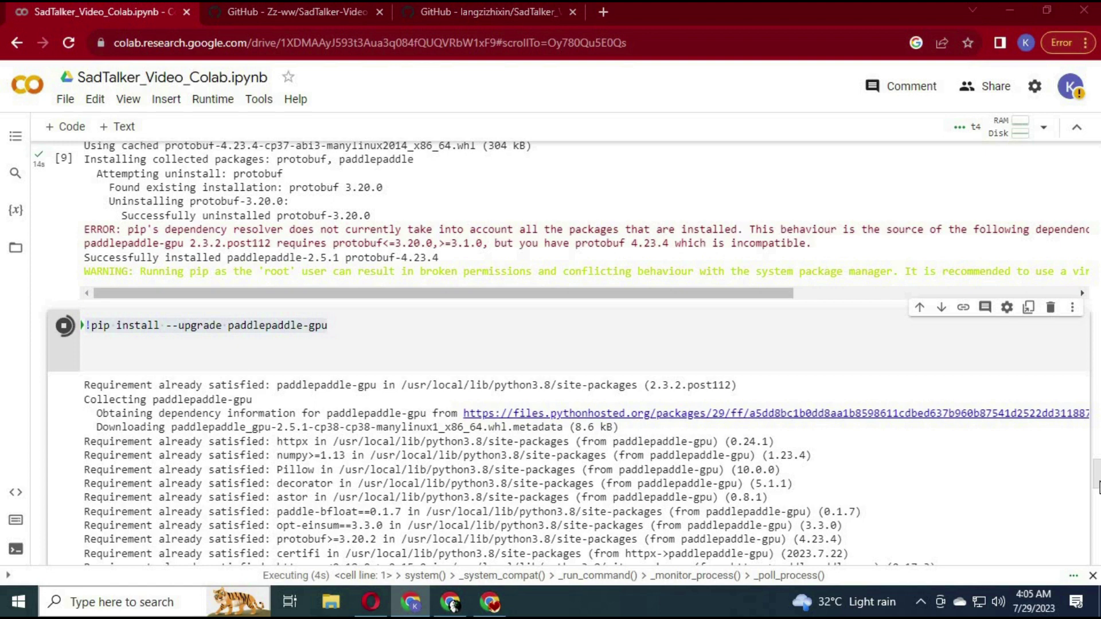
{"action": "scroll", "coordinate": [622, 453], "scroll_direction": "down", "scroll_amount": 5}
{"action": "triple_click", "coordinate": [723, 381]}
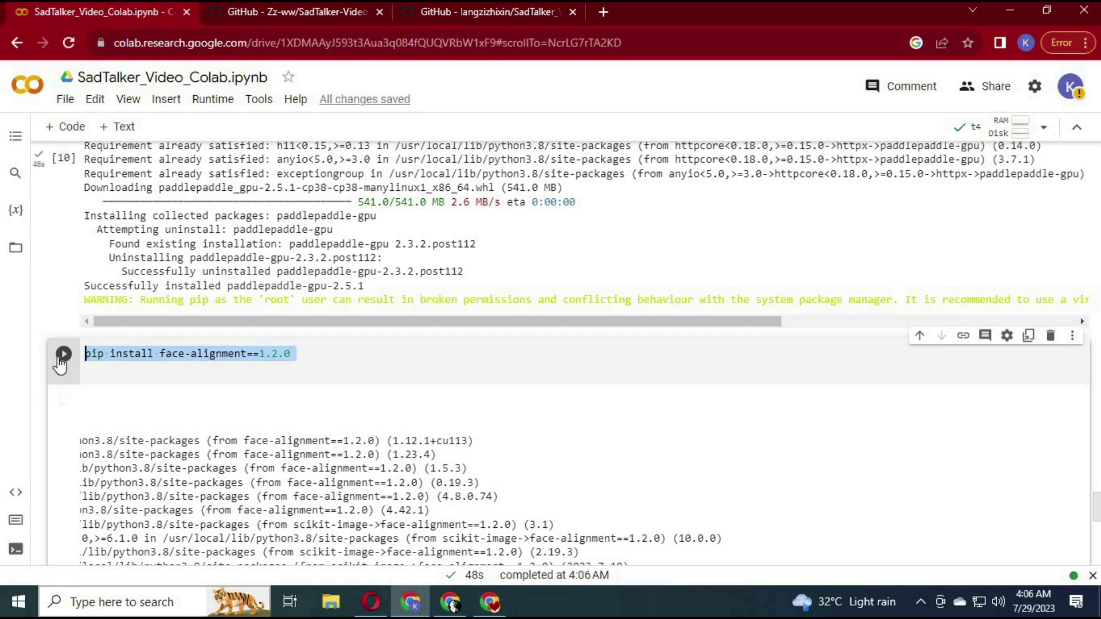
{"action": "key", "text": "ctrl+Return"}
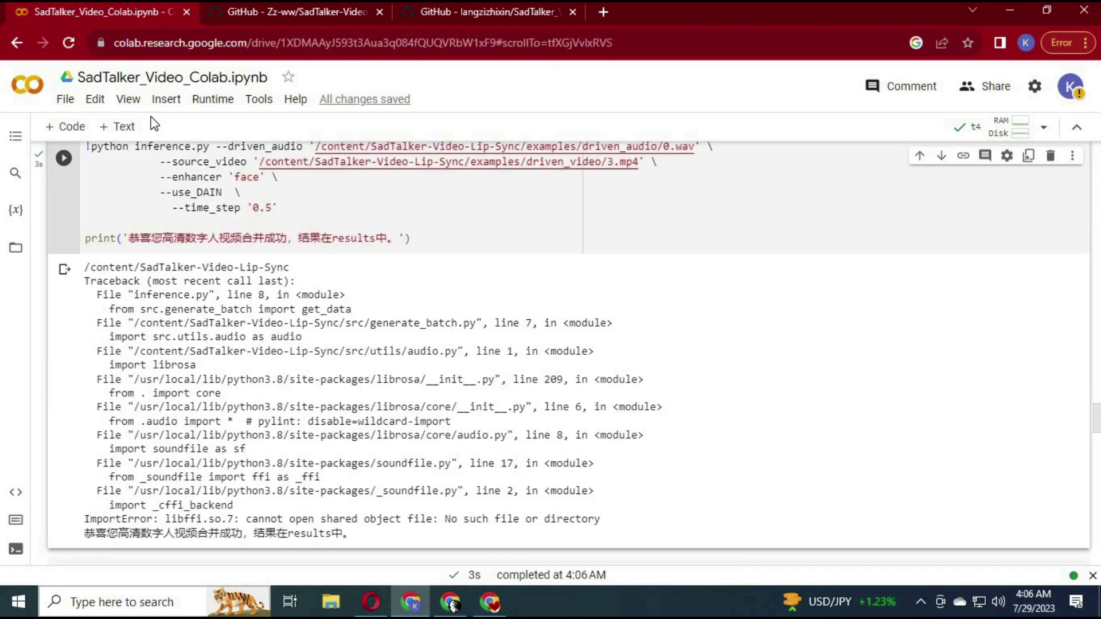
Restart the Colab runtime from the Runtime menu and confirm with Yes.
{"action": "left_click", "coordinate": [213, 100]}
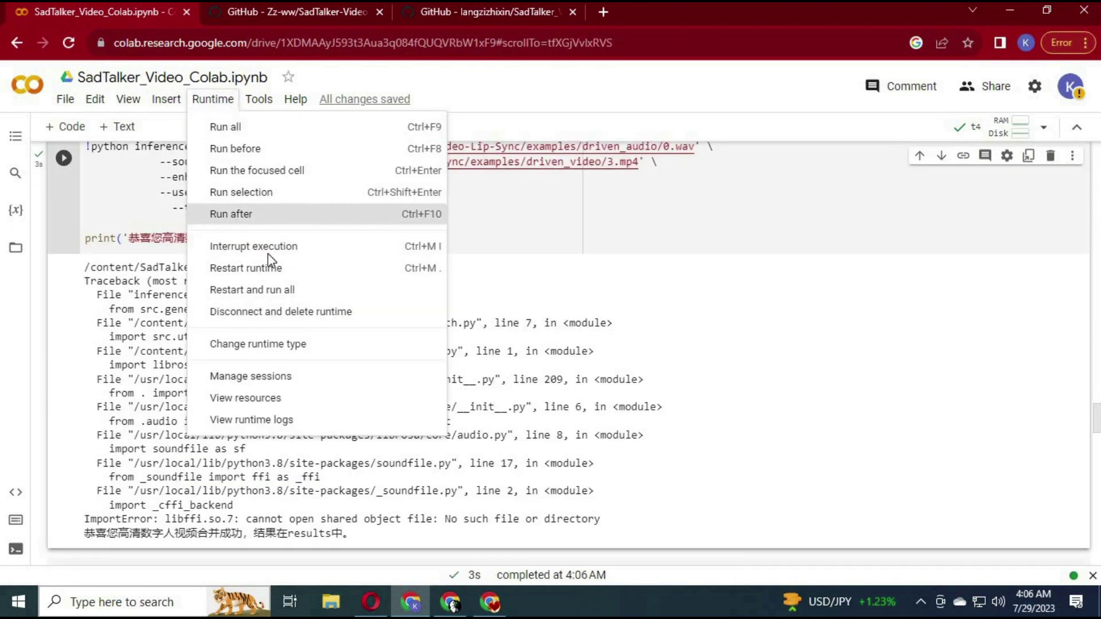
{"action": "left_click", "coordinate": [216, 269]}
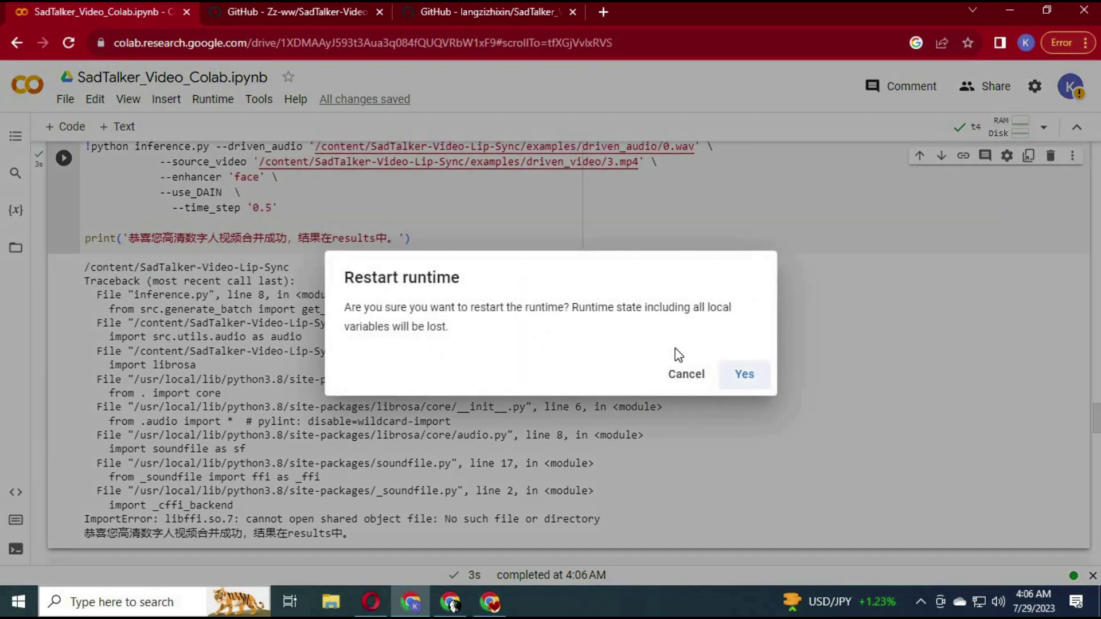
{"action": "left_click", "coordinate": [744, 375]}
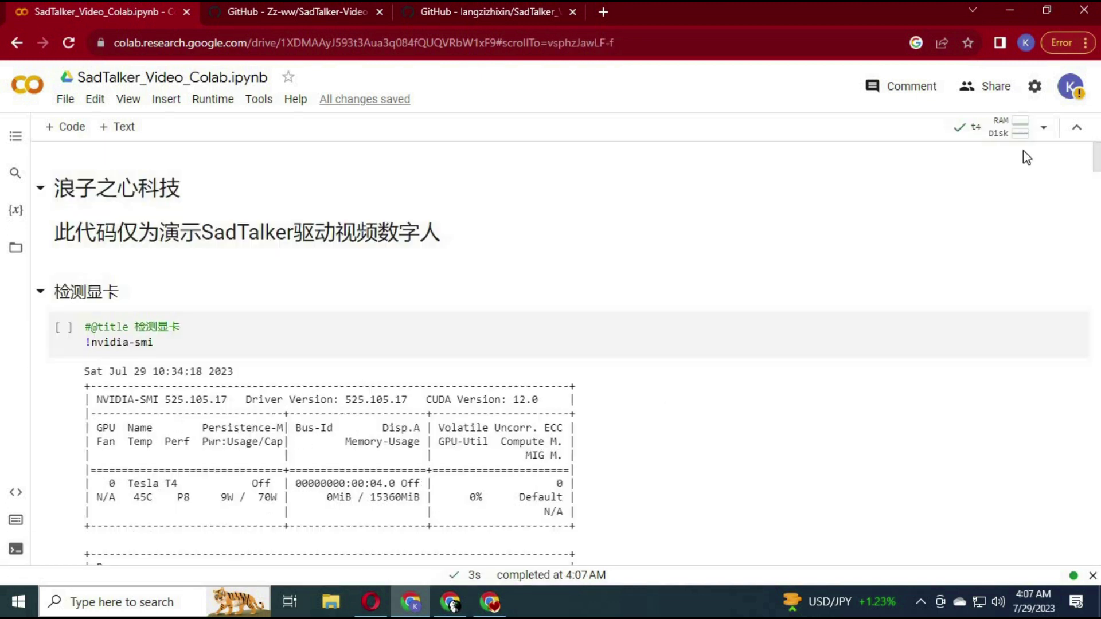
Rerun the nvidia-smi GPU check, the git clone cell and the miniconda setup cell.
{"action": "left_click", "coordinate": [64, 327]}
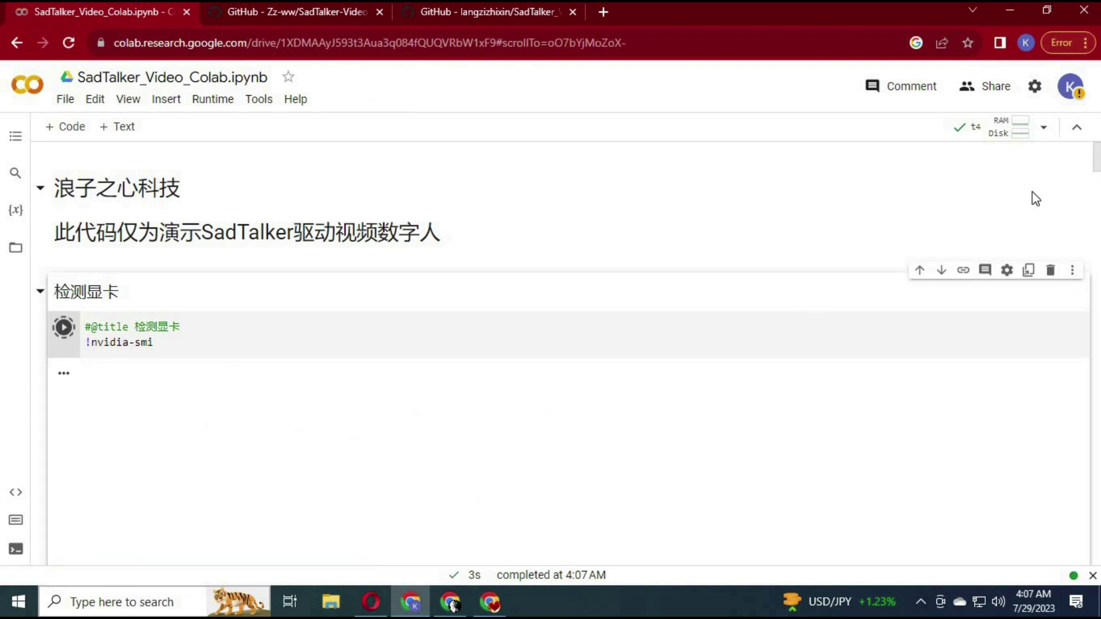
{"action": "scroll", "coordinate": [190, 334], "scroll_direction": "down", "scroll_amount": 5}
{"action": "scroll", "coordinate": [190, 335], "scroll_direction": "down", "scroll_amount": 2}
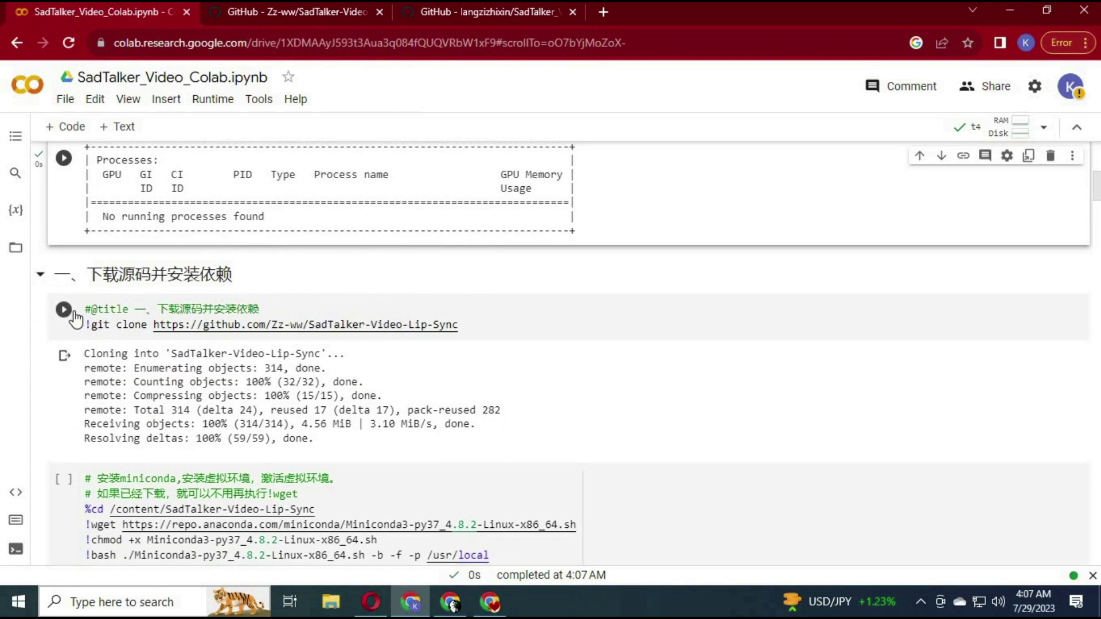
{"action": "left_click", "coordinate": [63, 310]}
{"action": "left_click", "coordinate": [64, 480]}
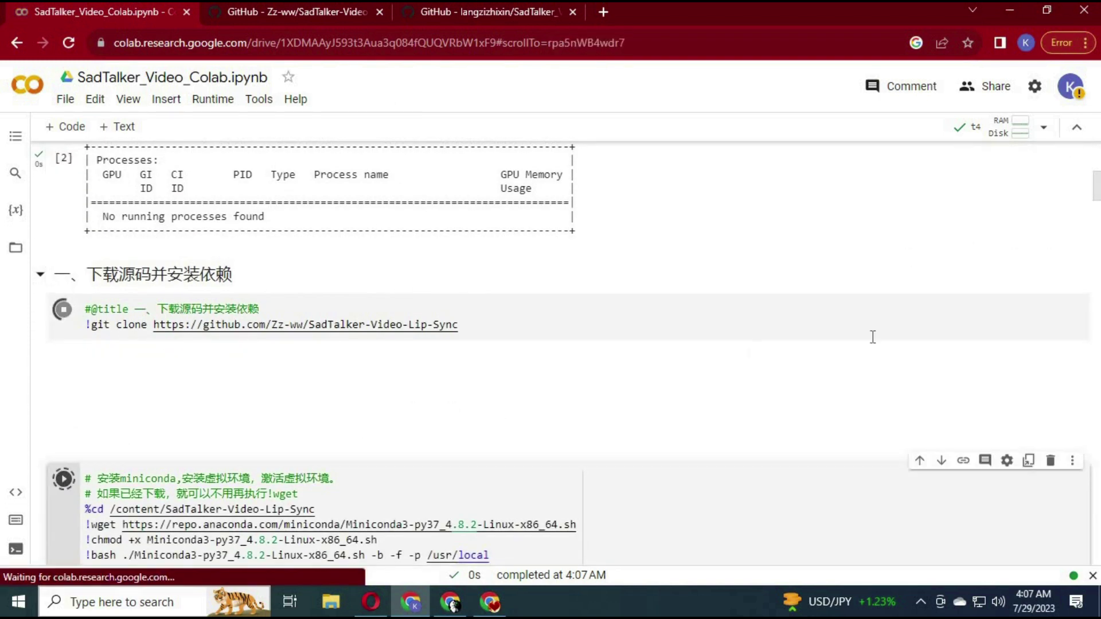
Rerun the virtual environment and model download cells, then move to the inference cell's enhancer value.
{"action": "scroll", "coordinate": [1060, 241], "scroll_direction": "down", "scroll_amount": 5}
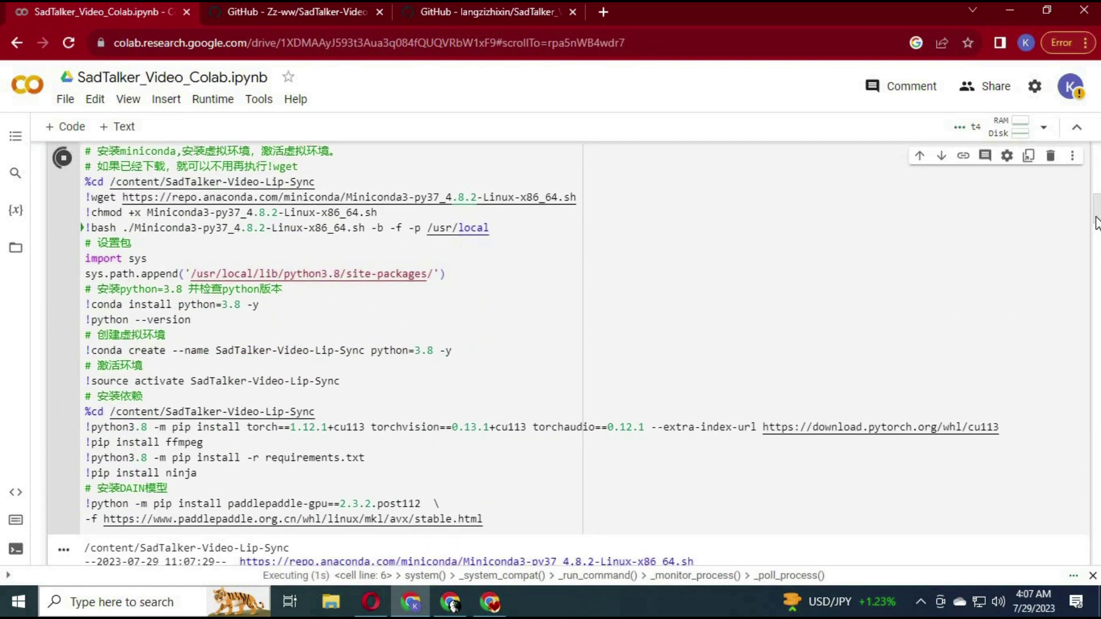
{"action": "scroll", "coordinate": [1096, 235], "scroll_direction": "down", "scroll_amount": 4}
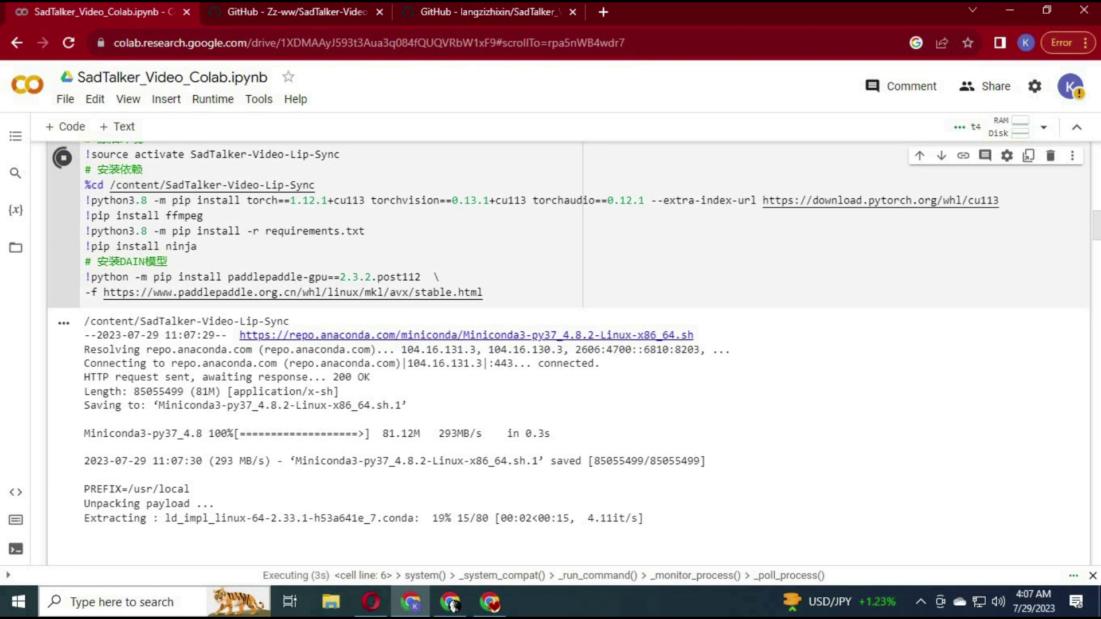
{"action": "scroll", "coordinate": [1096, 240], "scroll_direction": "down", "scroll_amount": 8}
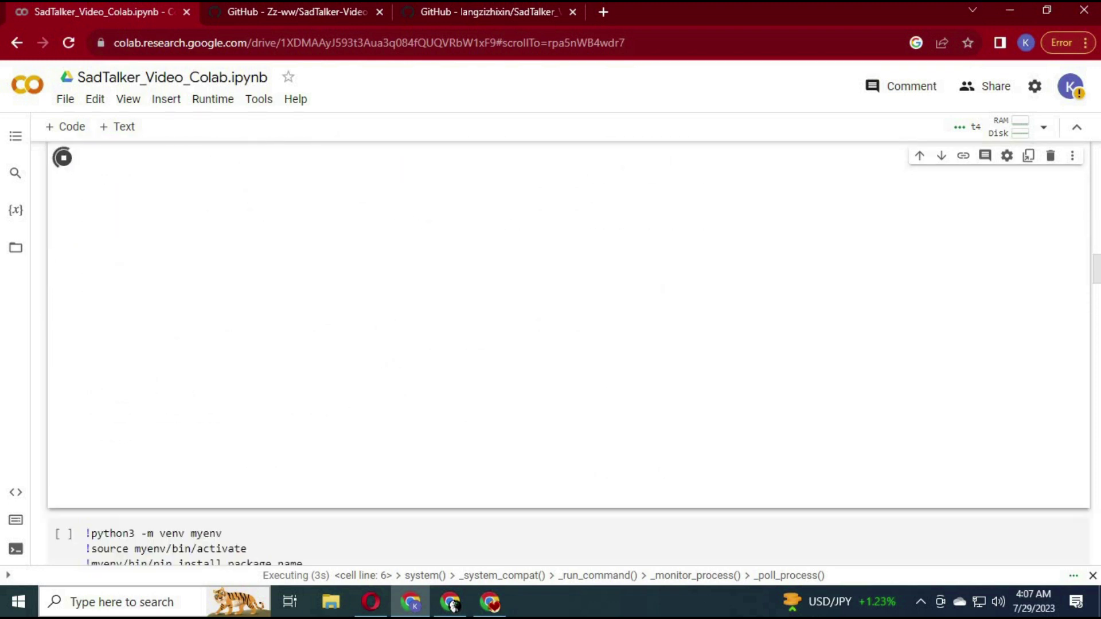
{"action": "left_click", "coordinate": [66, 387]}
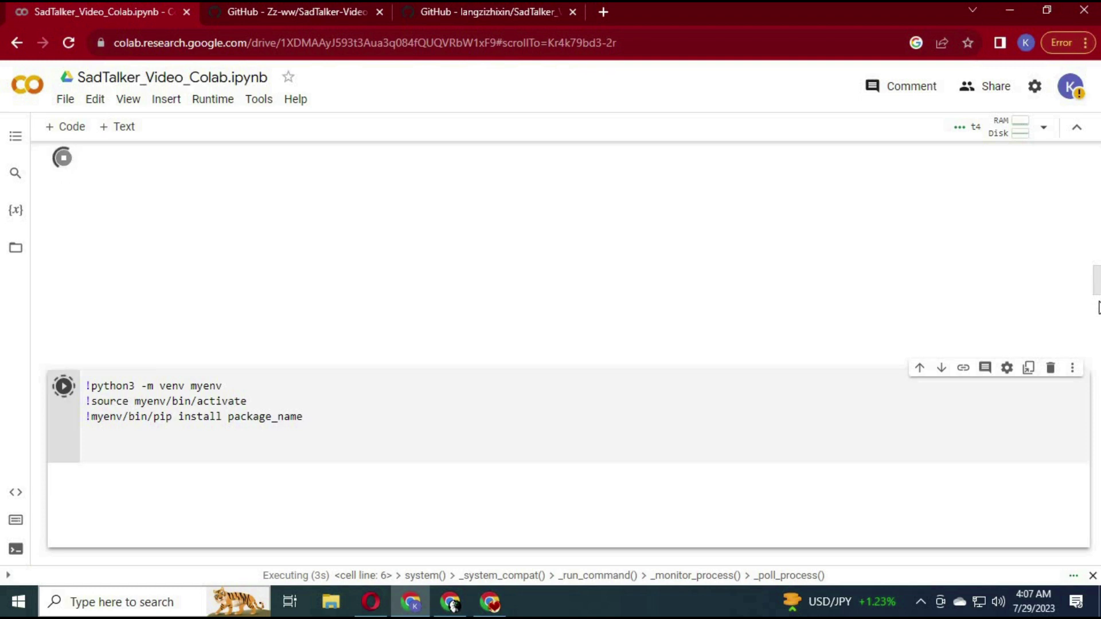
{"action": "scroll", "coordinate": [124, 436], "scroll_direction": "down", "scroll_amount": 5}
{"action": "left_click", "coordinate": [64, 352]}
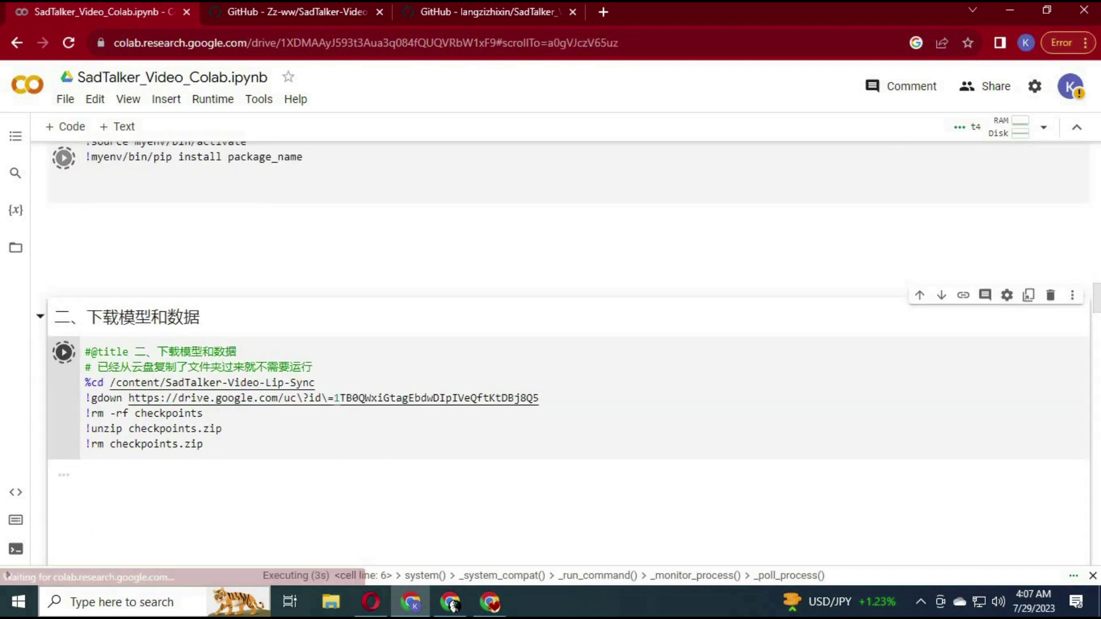
{"action": "scroll", "coordinate": [1083, 363], "scroll_direction": "down", "scroll_amount": 5}
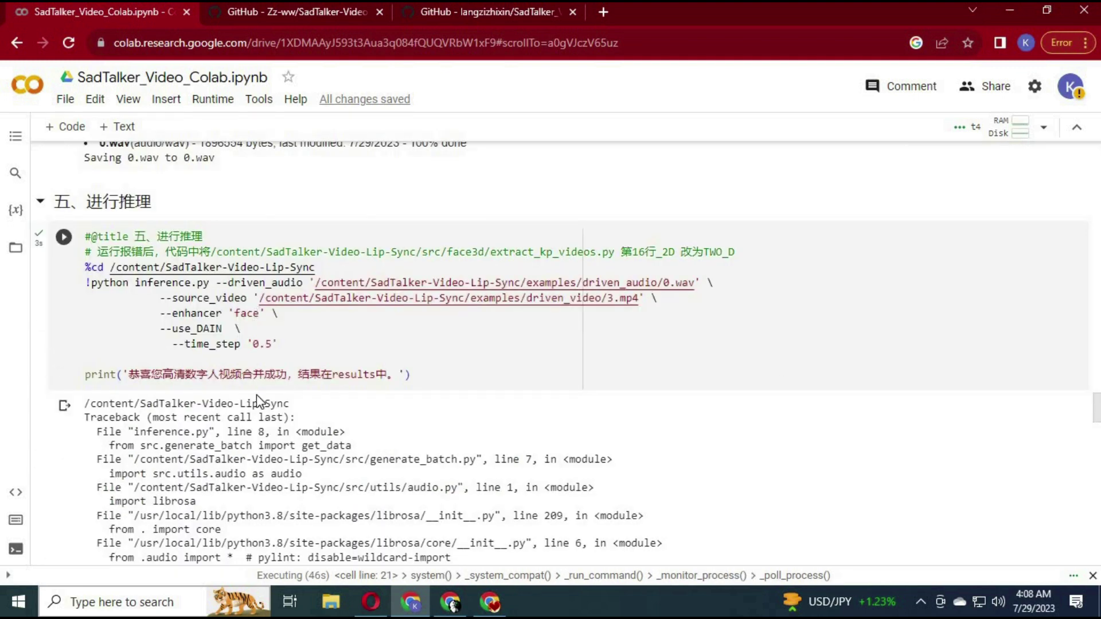
{"action": "left_click", "coordinate": [253, 313]}
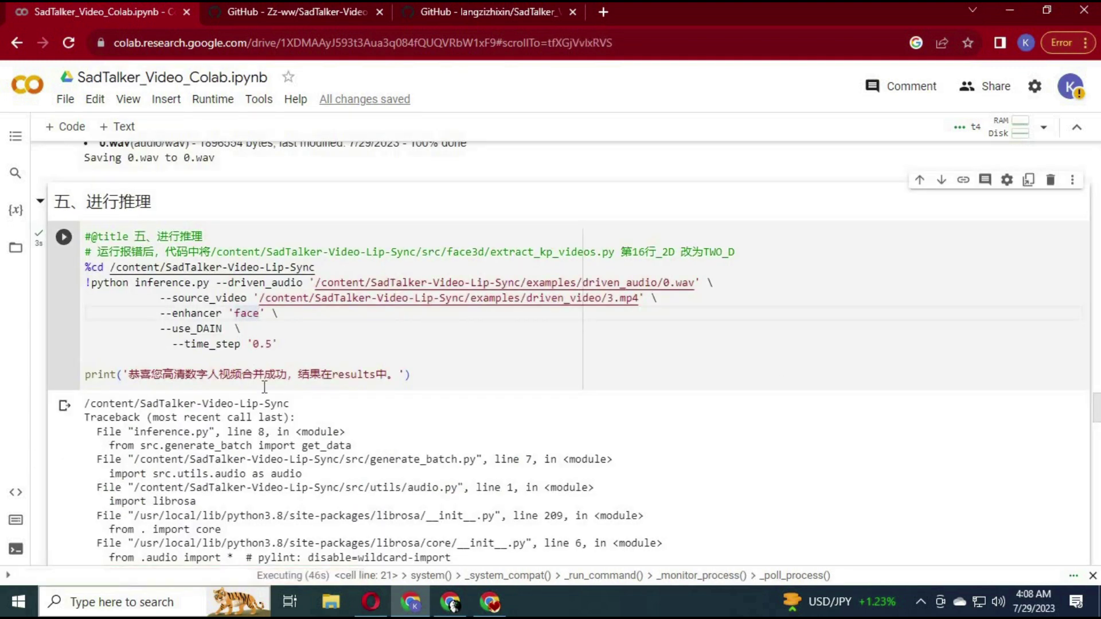
Replace the --enhancer value 'face' with 'none' and rerun the inference cell.
{"action": "key", "text": "BackSpace"}
{"action": "key", "text": "BackSpace"}
{"action": "key", "text": "BackSpace"}
{"action": "key", "text": "BackSpace"}
{"action": "type", "text": "none"}
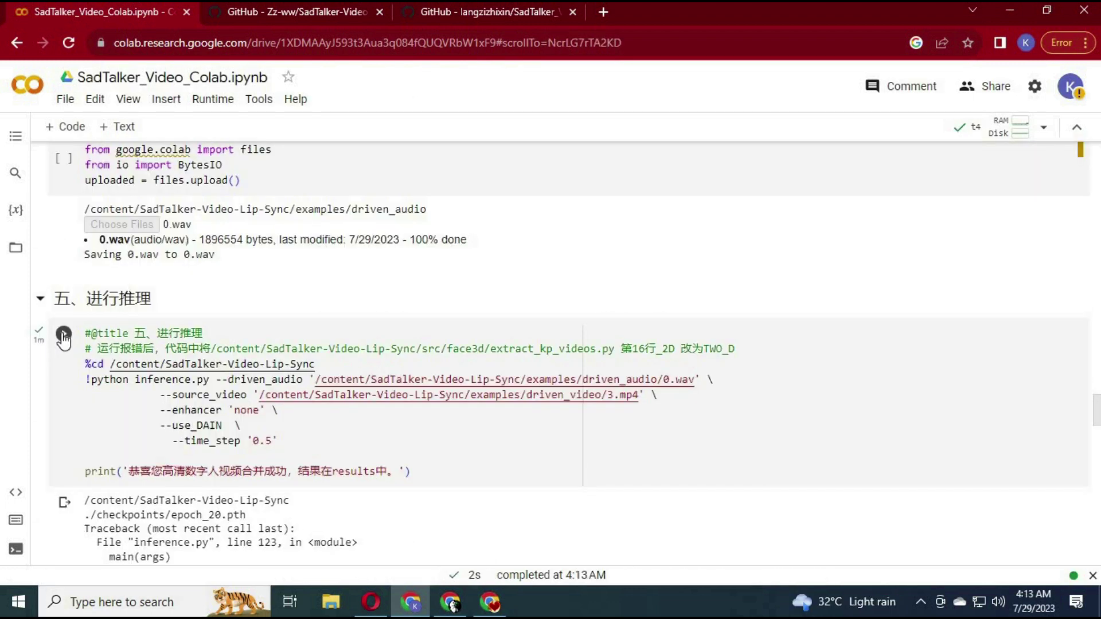
{"action": "left_click", "coordinate": [63, 335]}
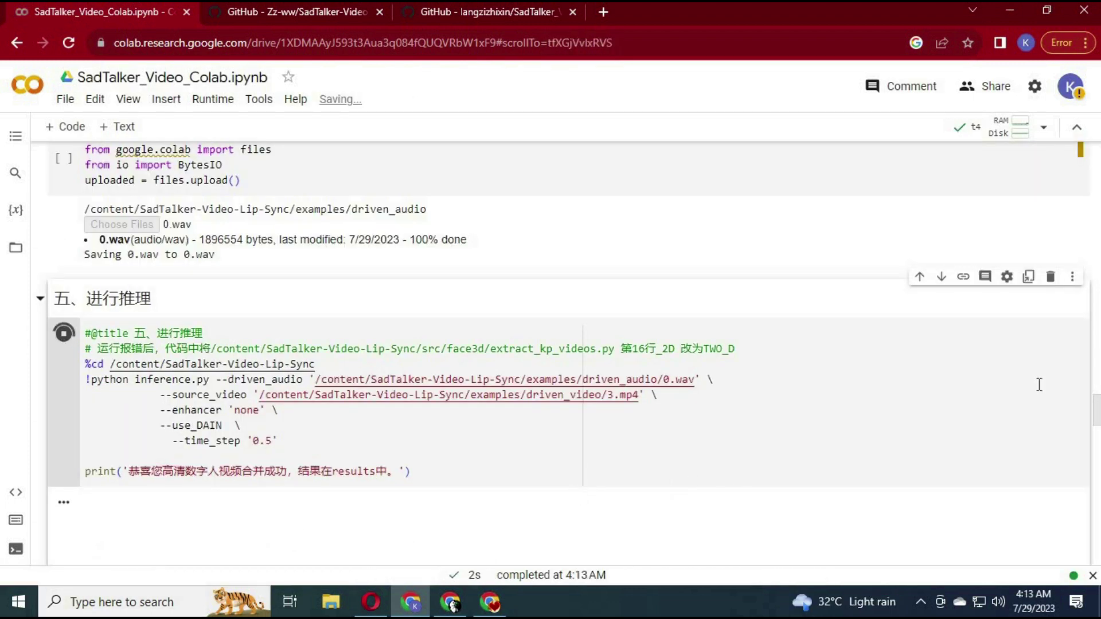
{"action": "scroll", "coordinate": [1098, 430], "scroll_direction": "down", "scroll_amount": 2}
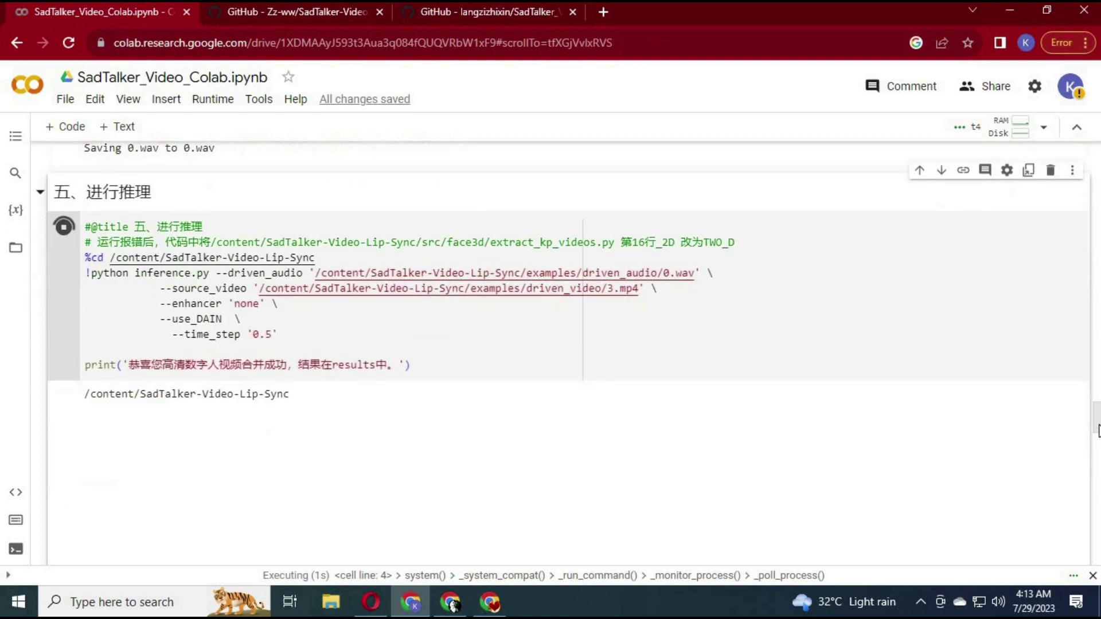